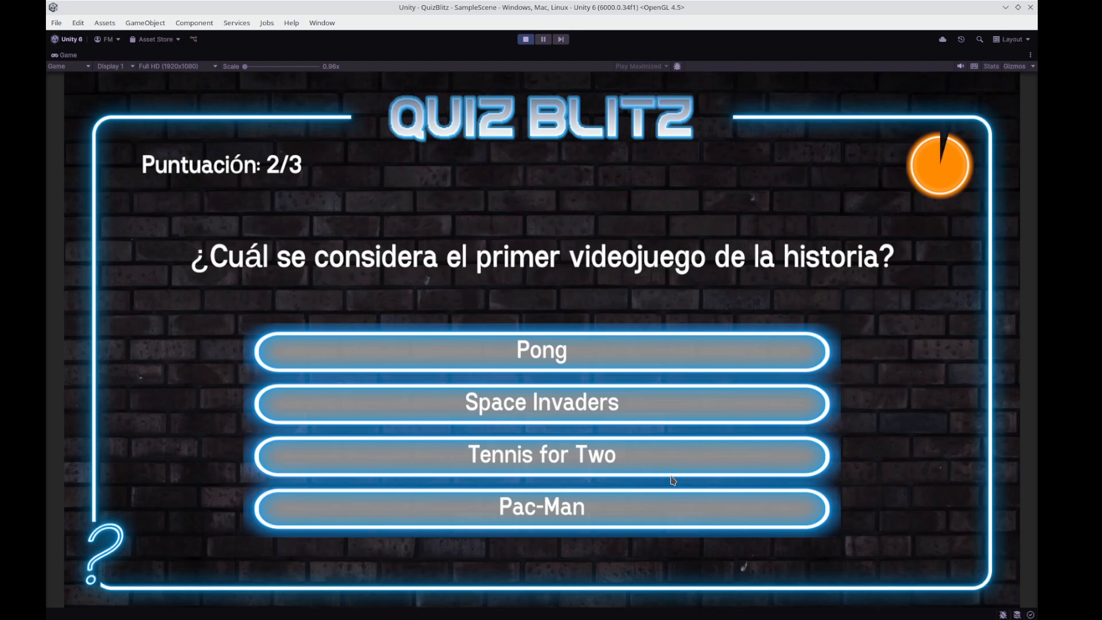
Answer the running quiz with Tennis for Two, Shigeru Miyamoto and Nintendo, and stop play mode.
{"action": "left_click", "coordinate": [568, 458]}
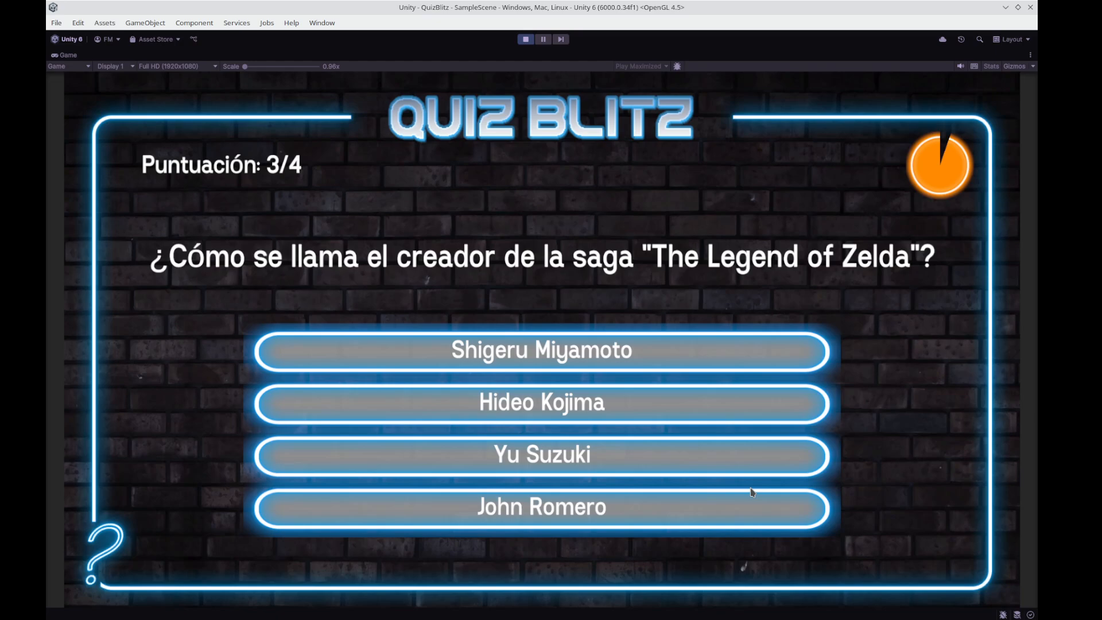
{"action": "left_click", "coordinate": [583, 346]}
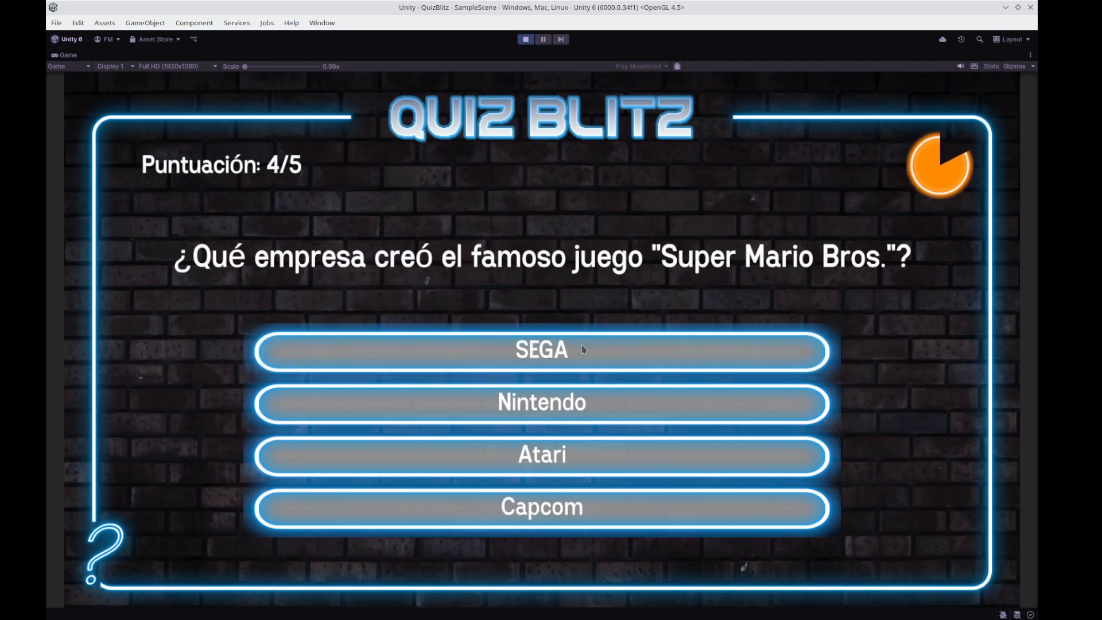
{"action": "left_click", "coordinate": [556, 416]}
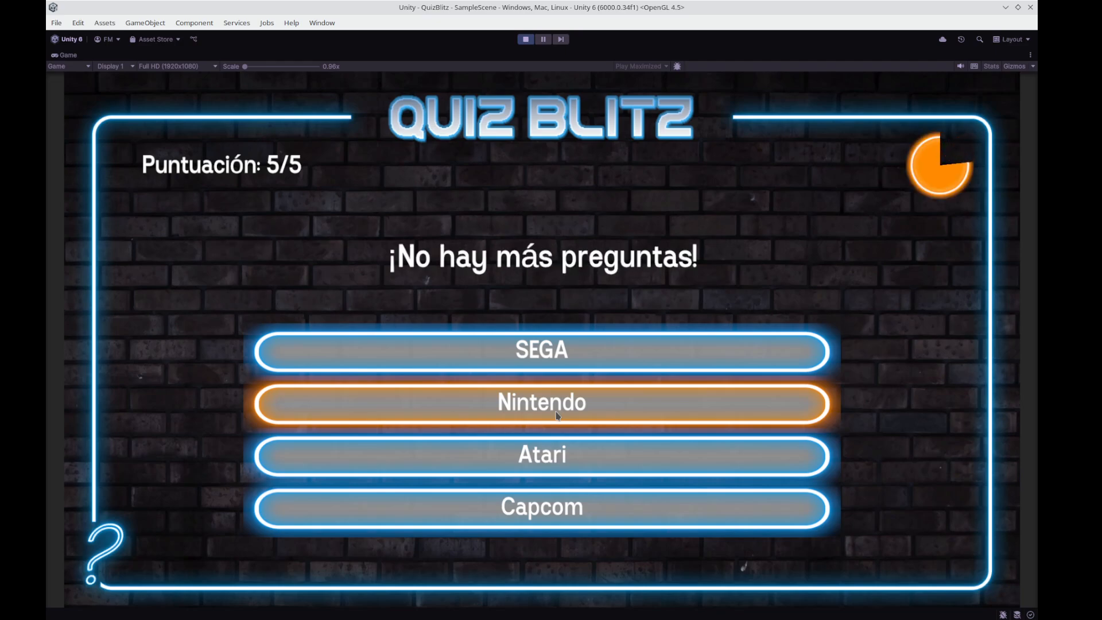
{"action": "left_click", "coordinate": [526, 39]}
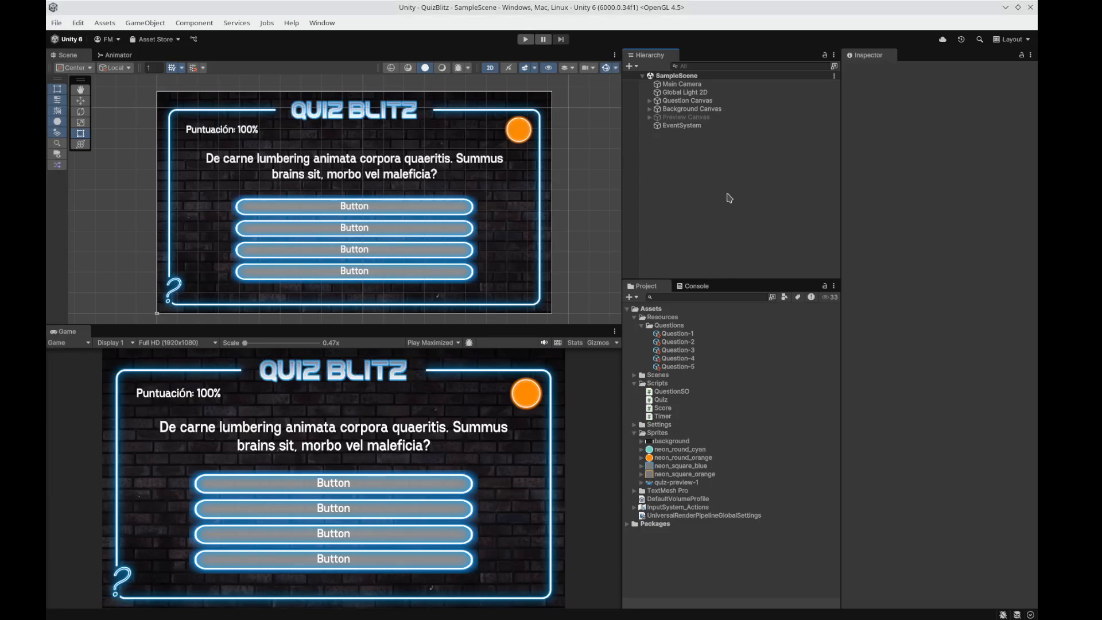
Activate the Preview Canvas object to overlay the layout guide on the quiz scene.
{"action": "left_click", "coordinate": [710, 117]}
{"action": "left_click", "coordinate": [870, 70]}
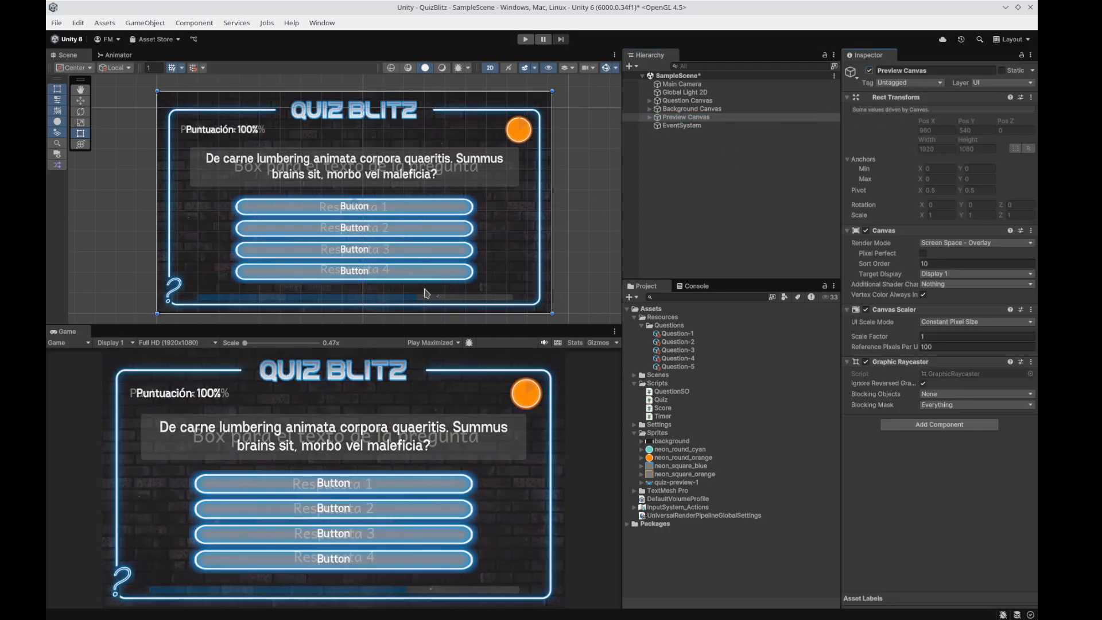
{"action": "scroll", "coordinate": [426, 294], "scroll_direction": "up", "scroll_amount": 4}
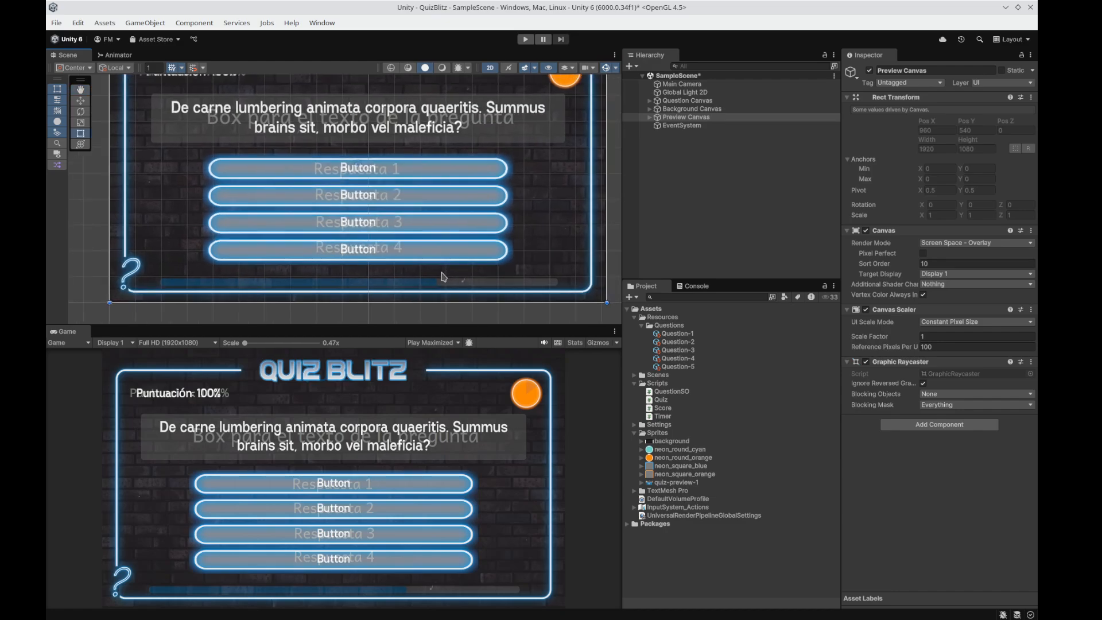
{"action": "scroll", "coordinate": [442, 277], "scroll_direction": "up", "scroll_amount": 2}
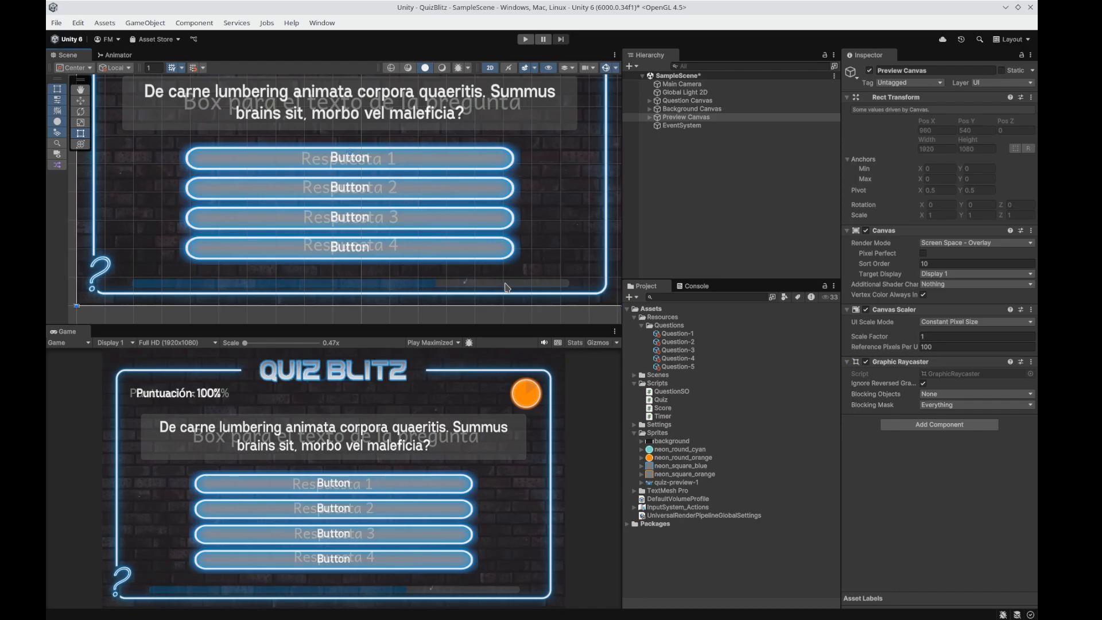
Inspect the question, answers and correct answer index of the Question-5 asset.
{"action": "left_click", "coordinate": [685, 367]}
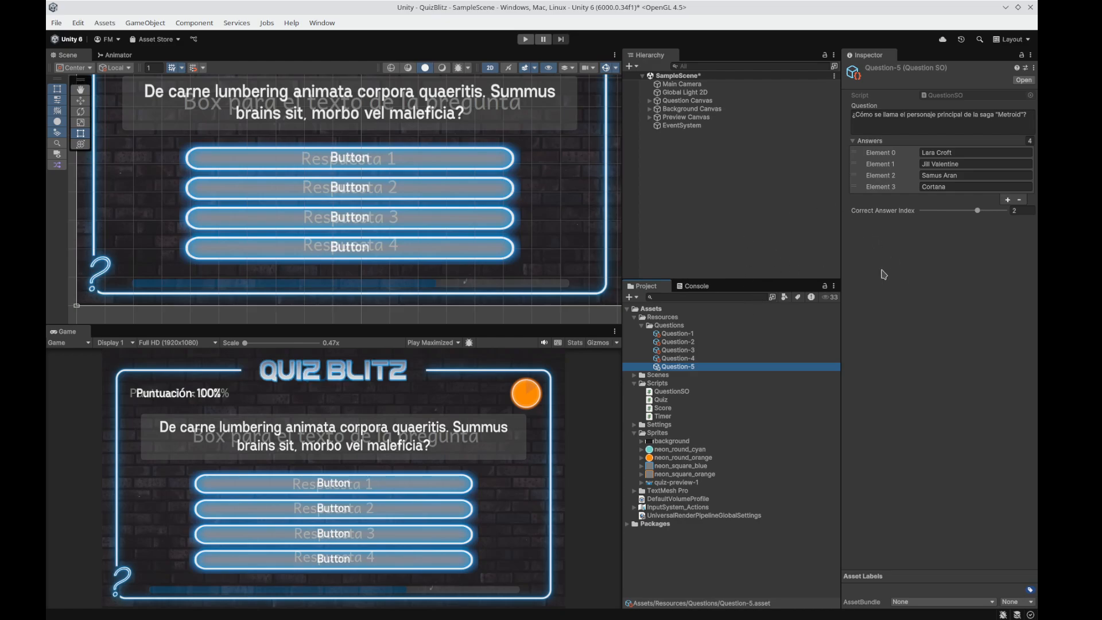
{"action": "mouse_move", "coordinate": [977, 211]}
{"action": "left_mouse_down"}
{"action": "mouse_move", "coordinate": [943, 216]}
{"action": "mouse_move", "coordinate": [978, 220]}
{"action": "left_mouse_up"}
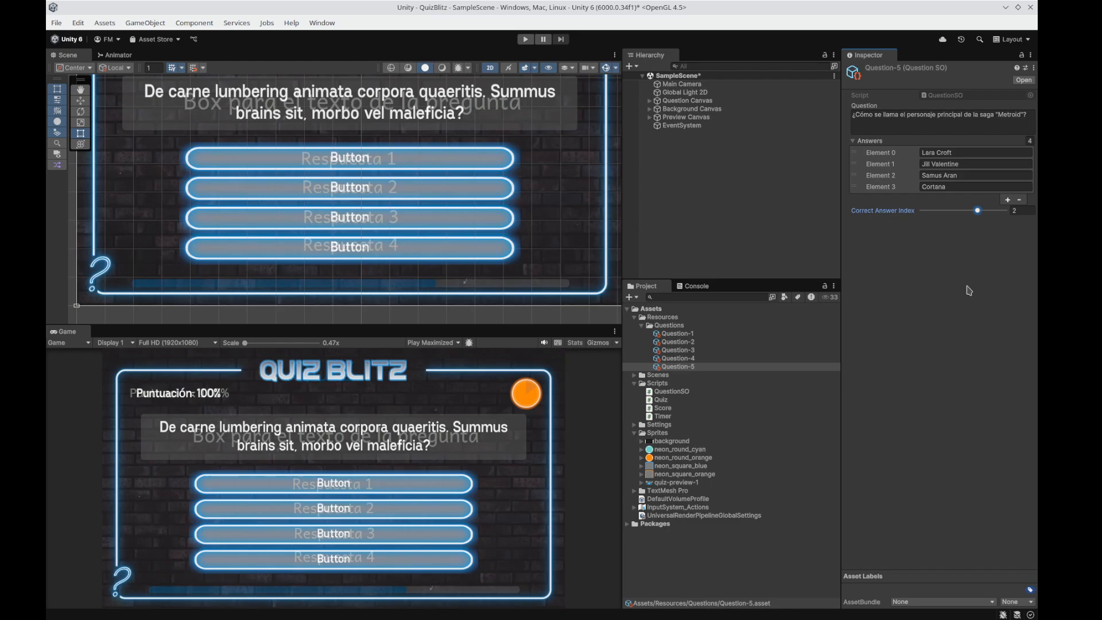
{"action": "left_click", "coordinate": [715, 256]}
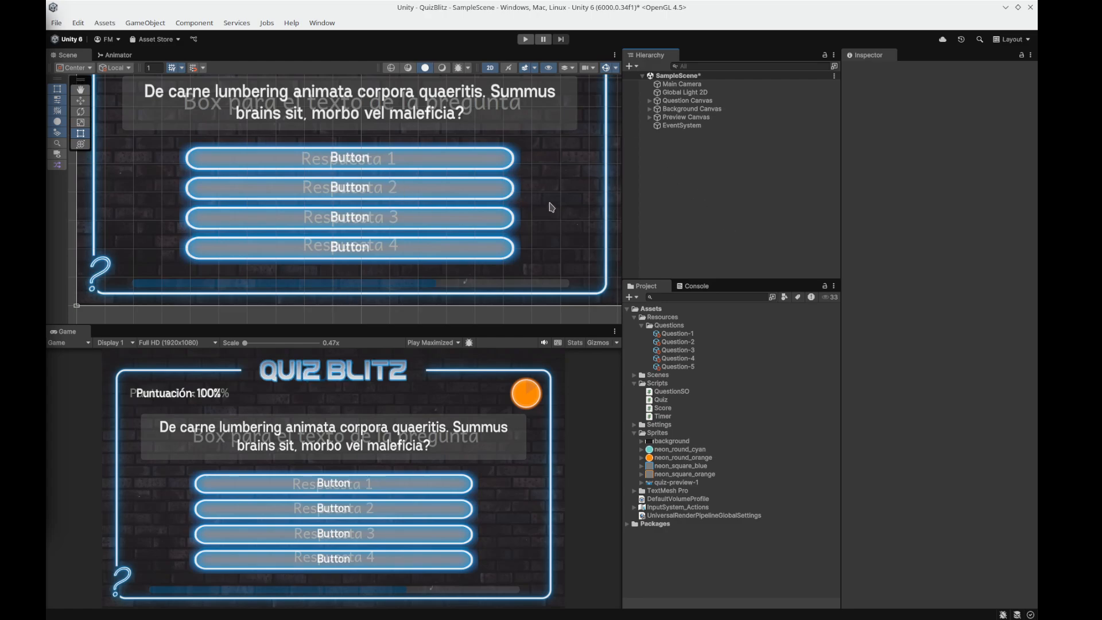
Add a UI Slider as a child of Question Canvas and name it Progress Bar.
{"action": "left_click", "coordinate": [678, 101]}
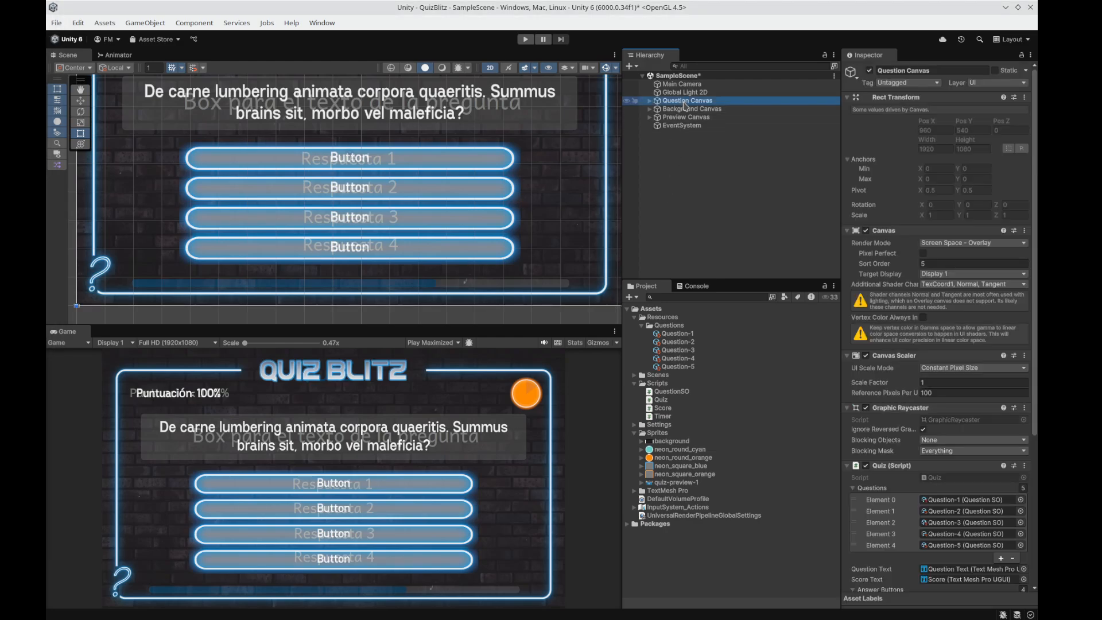
{"action": "right_click", "coordinate": [679, 103]}
{"action": "mouse_move", "coordinate": [757, 437]}
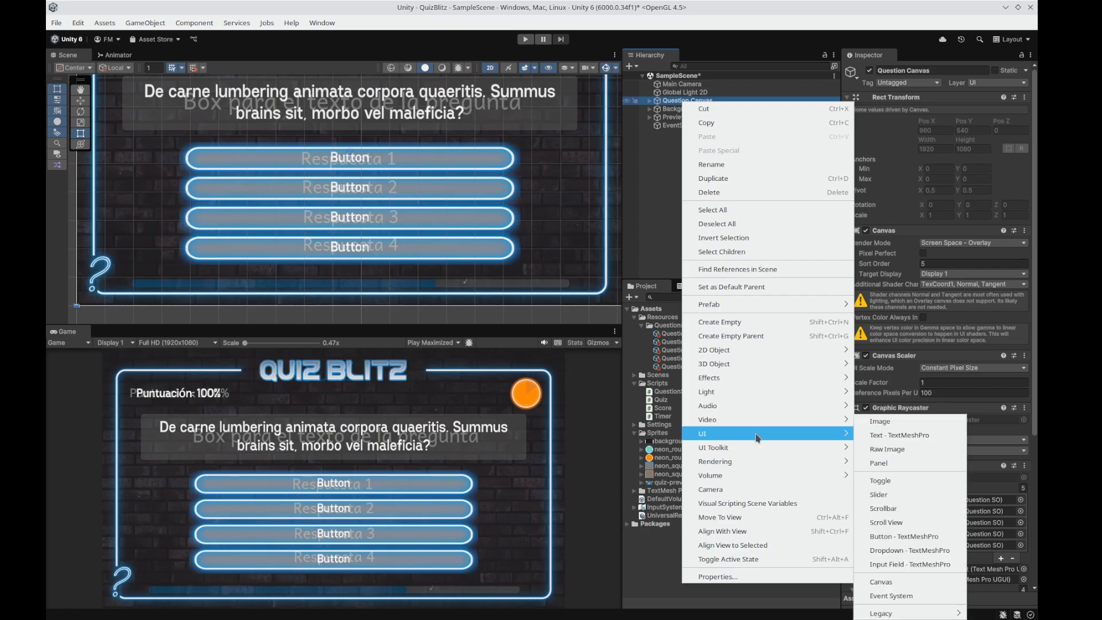
{"action": "left_click", "coordinate": [893, 495]}
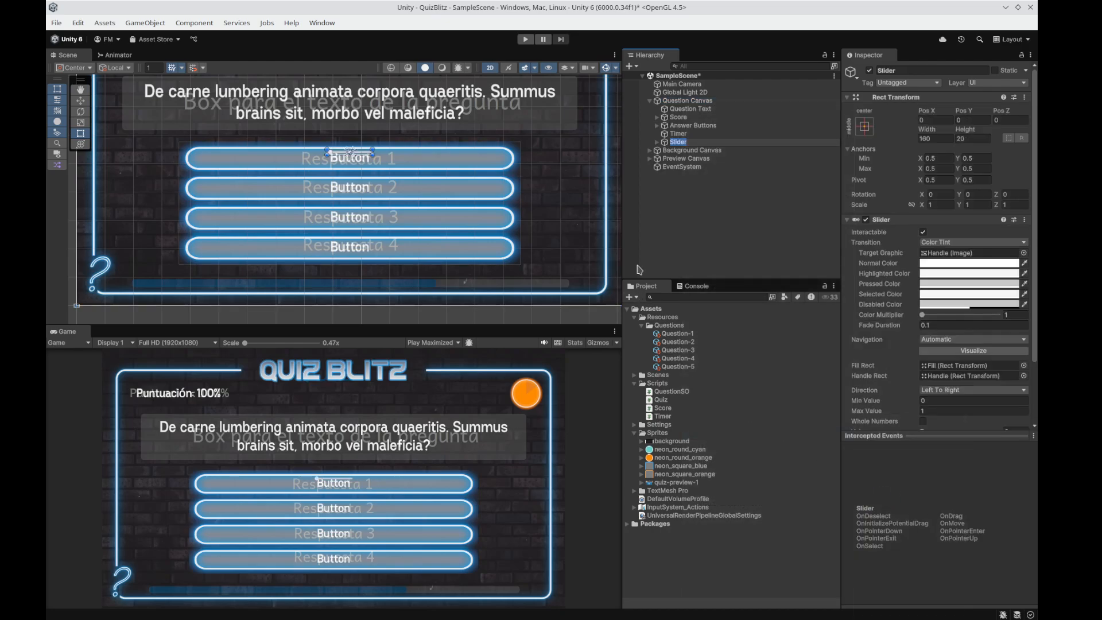
{"action": "type", "text": "Progress Bar"}
{"action": "key", "text": "Return"}
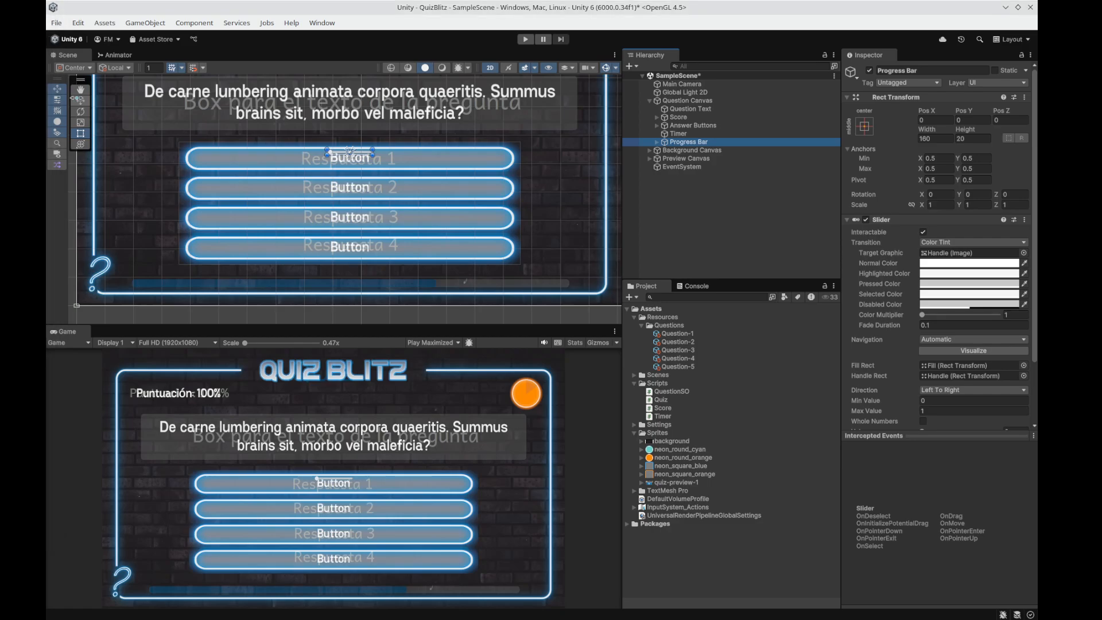
Place the Progress Bar below the answer buttons at Y about -458 and stretch it over the preview strip to about 1530 wide.
{"action": "left_click", "coordinate": [79, 100]}
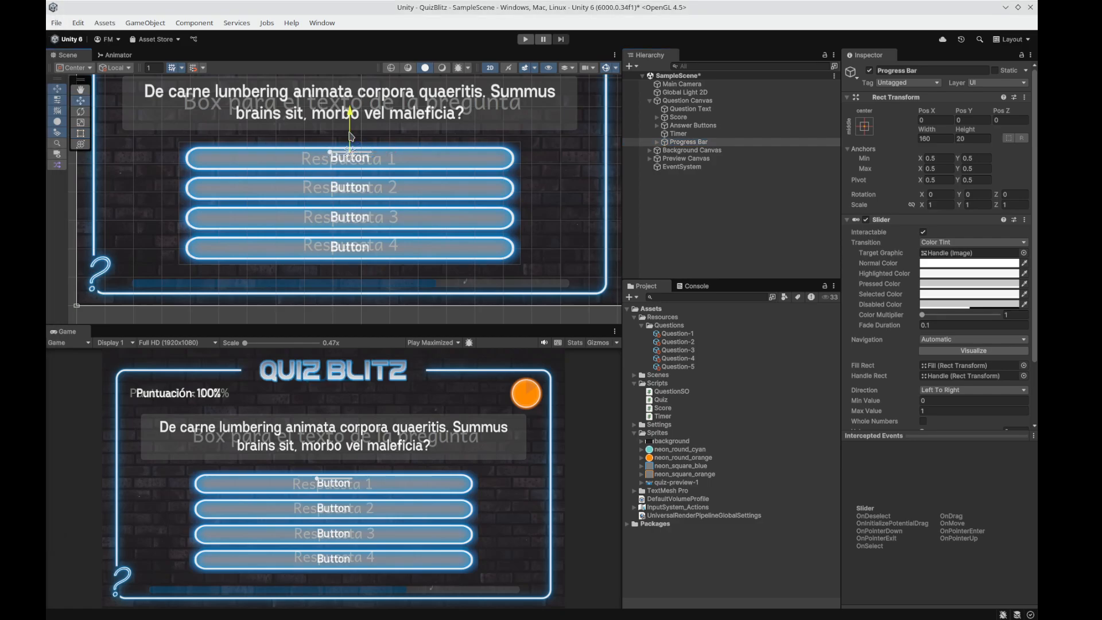
{"action": "left_click_drag", "start_coordinate": [350, 136], "coordinate": [355, 262]}
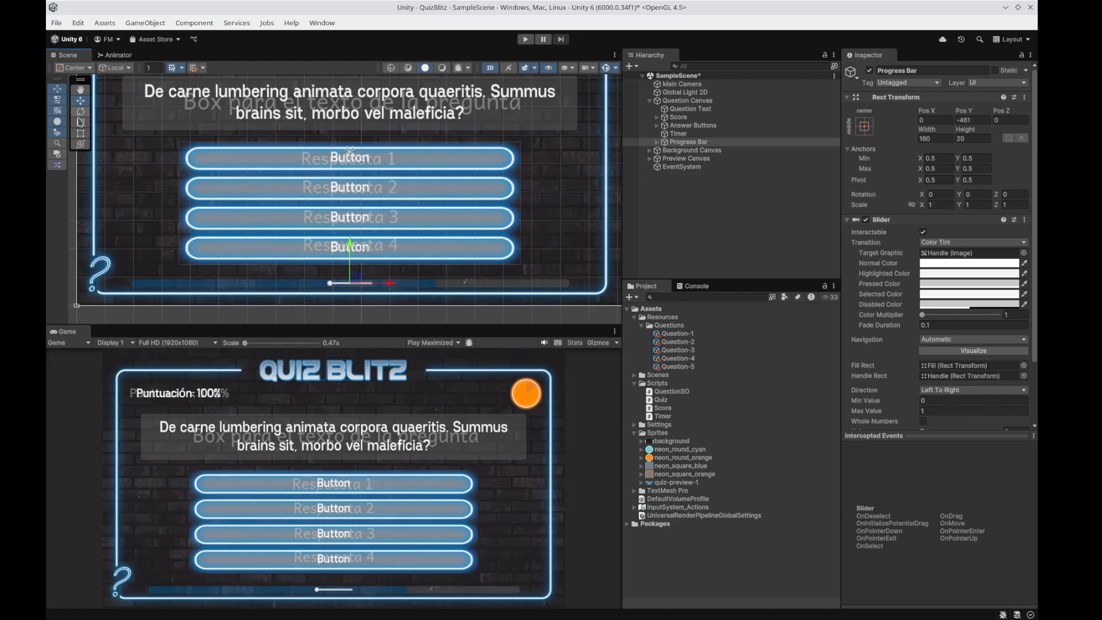
{"action": "left_click", "coordinate": [80, 132]}
{"action": "left_click_drag", "start_coordinate": [327, 281], "coordinate": [135, 281]}
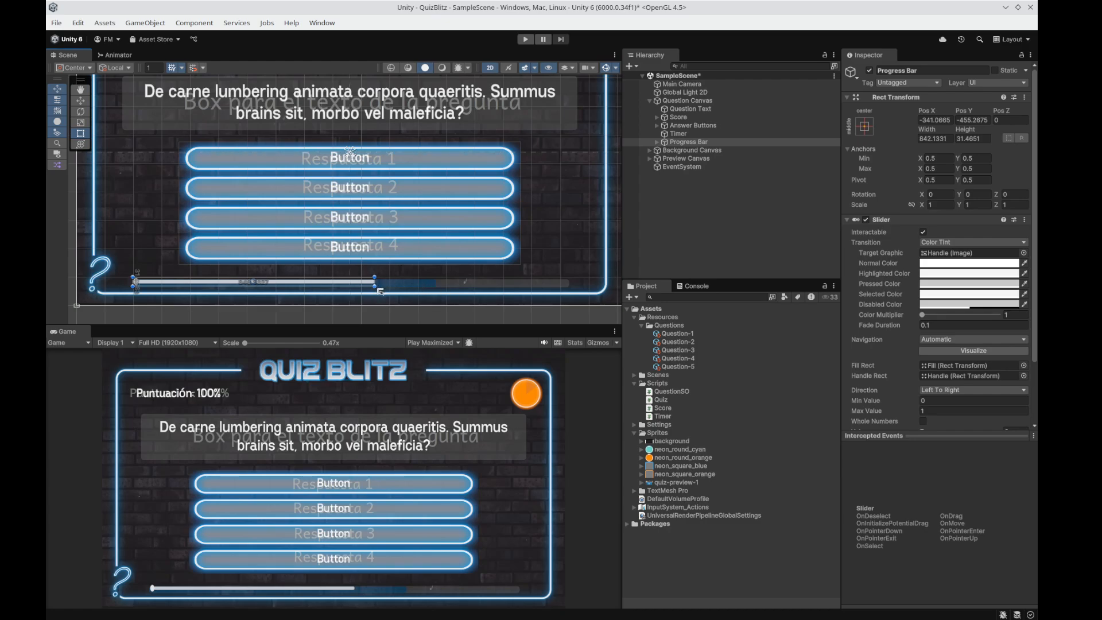
{"action": "left_click_drag", "start_coordinate": [380, 291], "coordinate": [570, 294]}
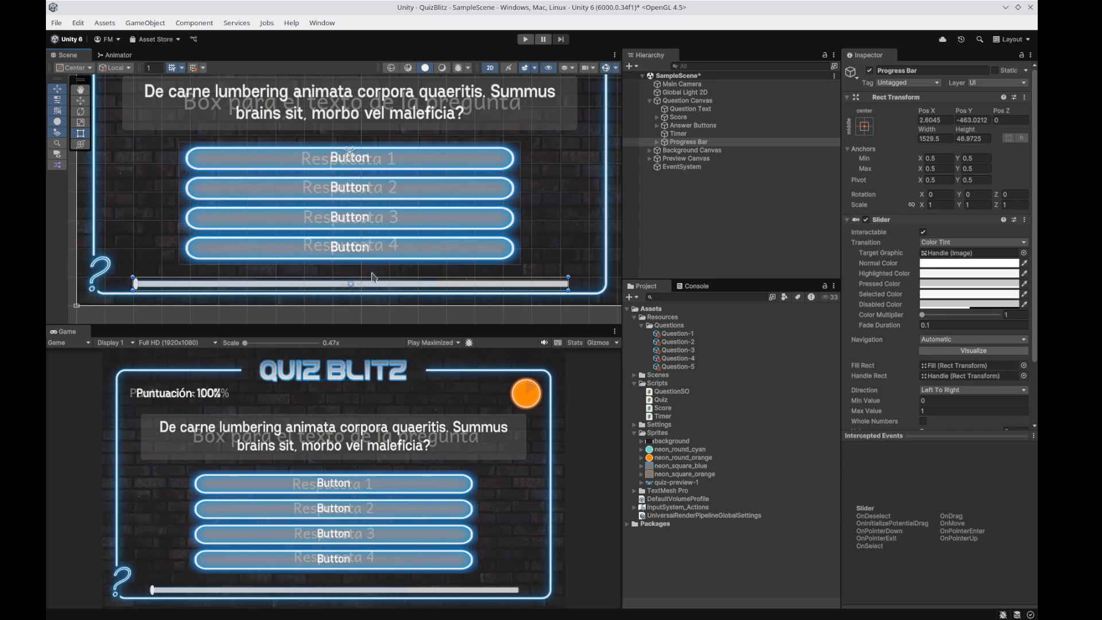
{"action": "left_click", "coordinate": [80, 101]}
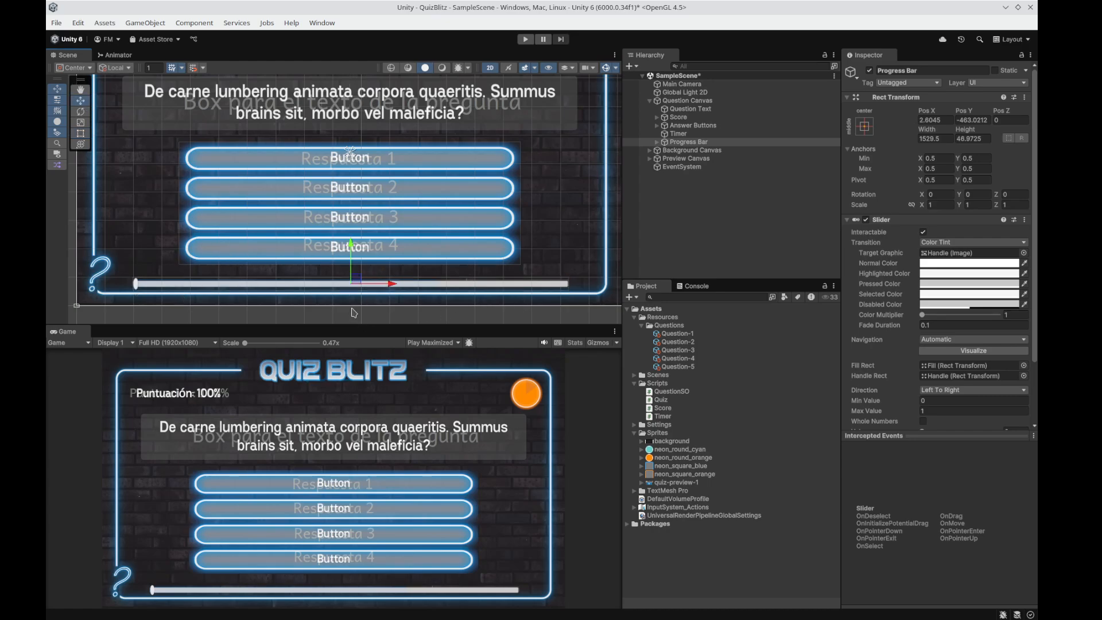
{"action": "left_click_drag", "start_coordinate": [352, 278], "coordinate": [352, 273]}
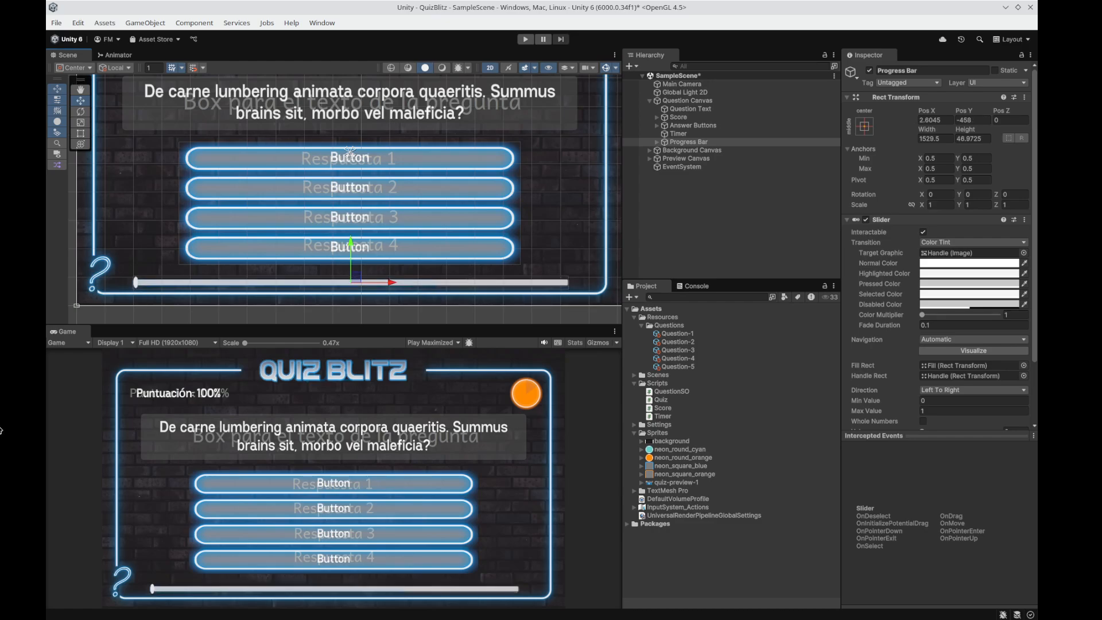
{"action": "key", "text": "t"}
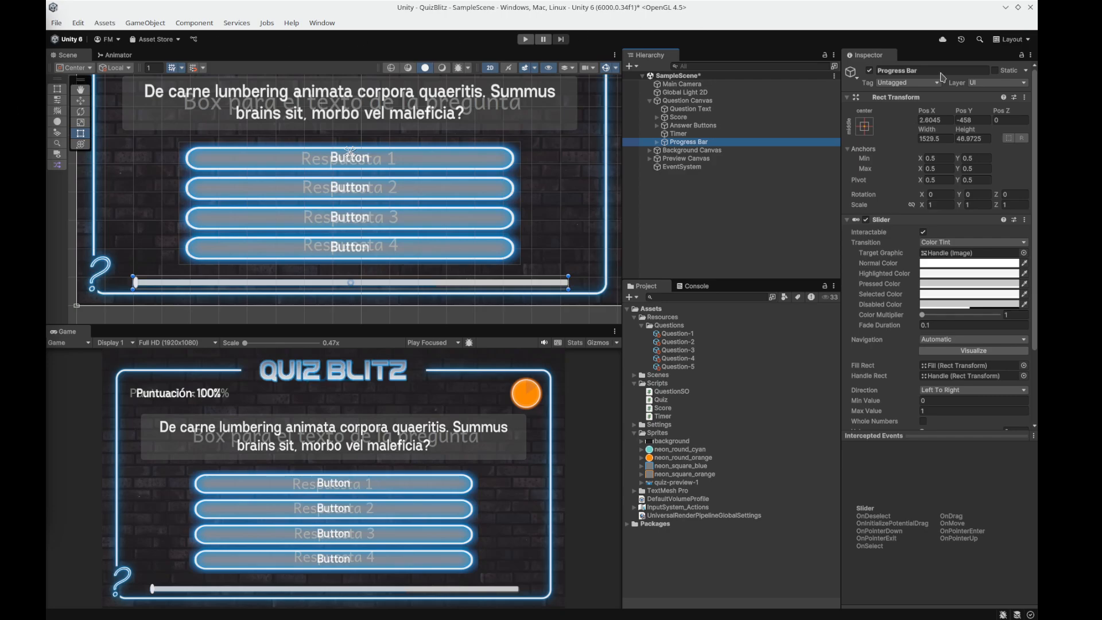
View the Transition options available for the Progress Bar's Slider component.
{"action": "left_click", "coordinate": [952, 245]}
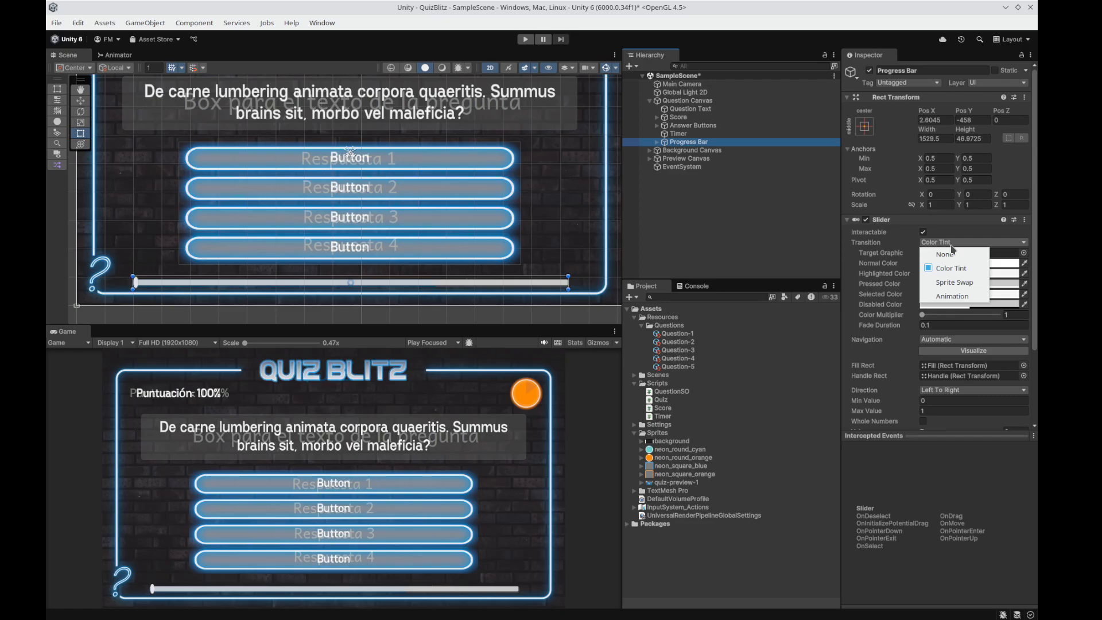
{"action": "left_click", "coordinate": [964, 236]}
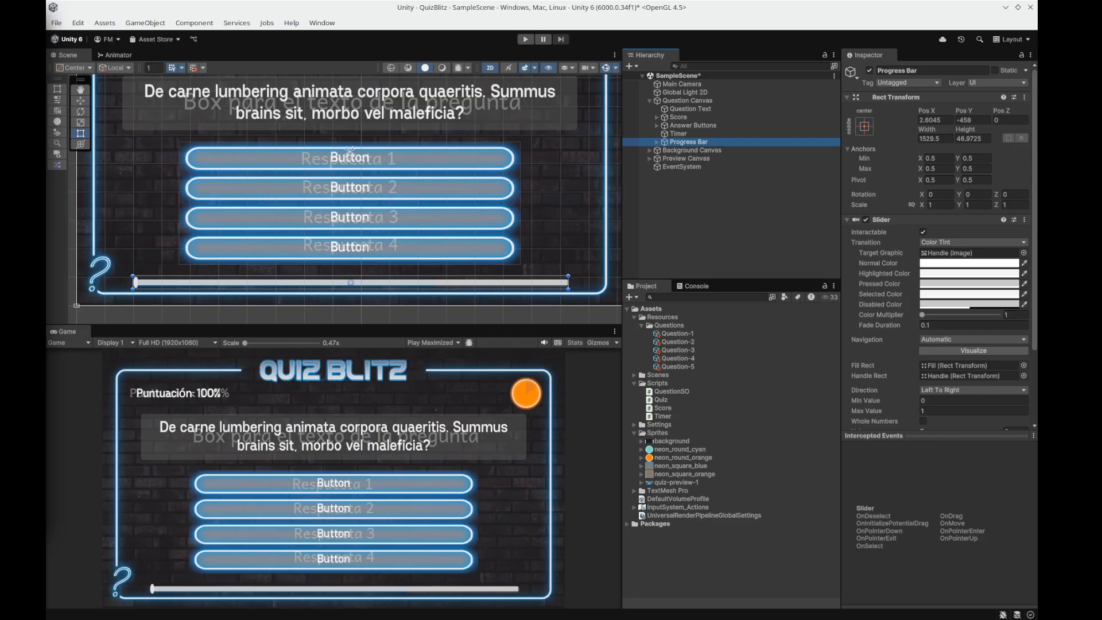
{"action": "left_click", "coordinate": [702, 143]}
Deactivate the Preview Canvas object to hide the layout guide.
{"action": "left_click", "coordinate": [700, 158]}
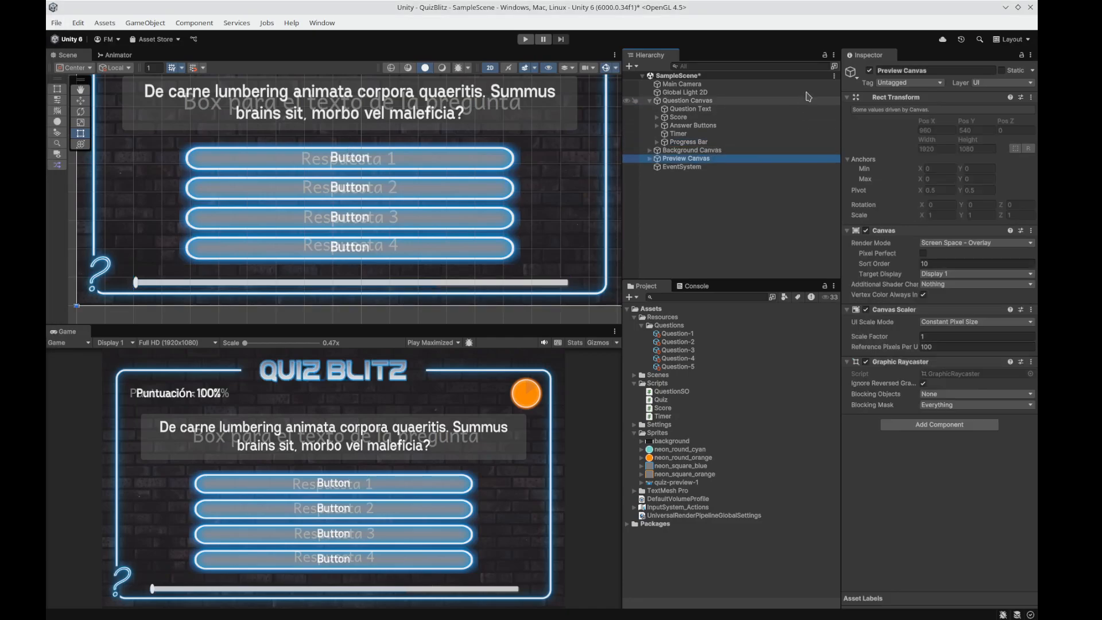
{"action": "left_click", "coordinate": [870, 70]}
{"action": "left_click", "coordinate": [758, 216]}
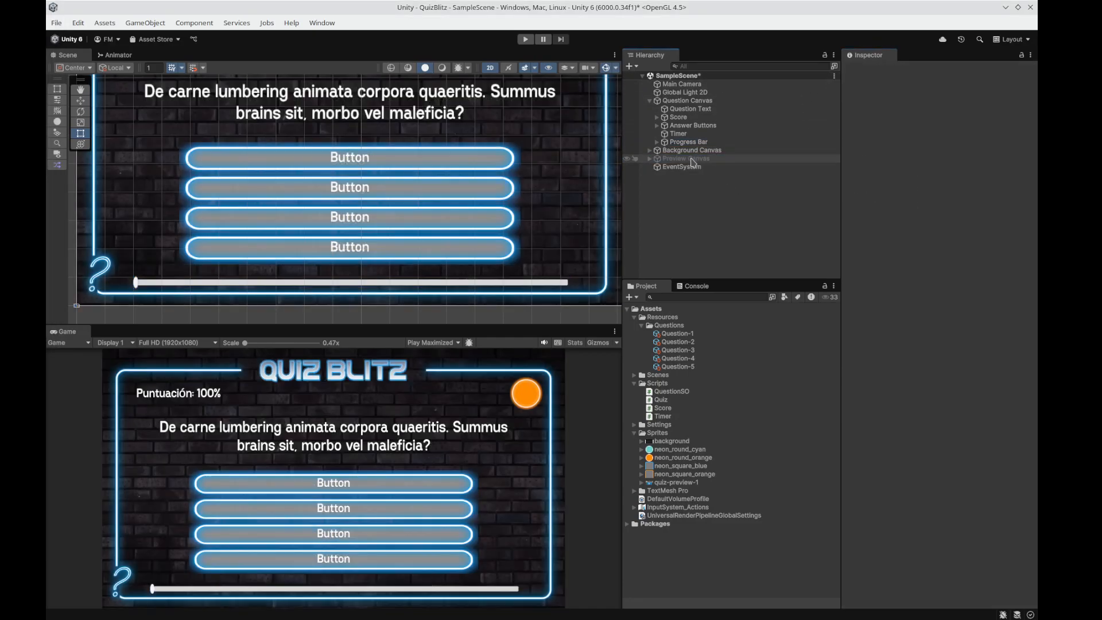
Set the Game view to Play Focused and run the game with the Progress Bar selected.
{"action": "left_click", "coordinate": [690, 142]}
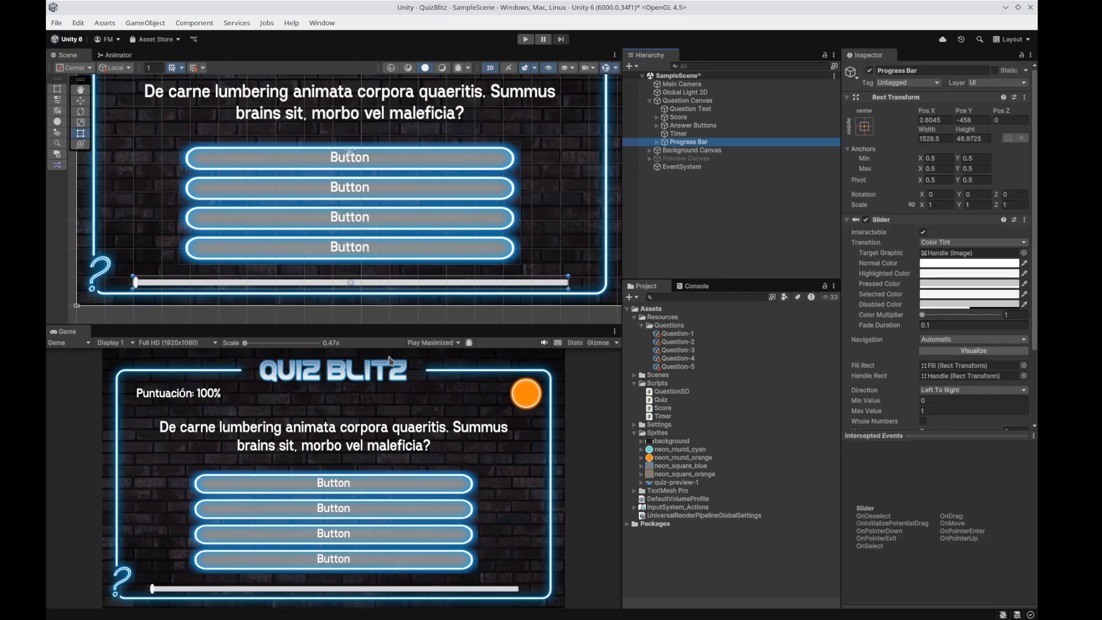
{"action": "left_click", "coordinate": [427, 344]}
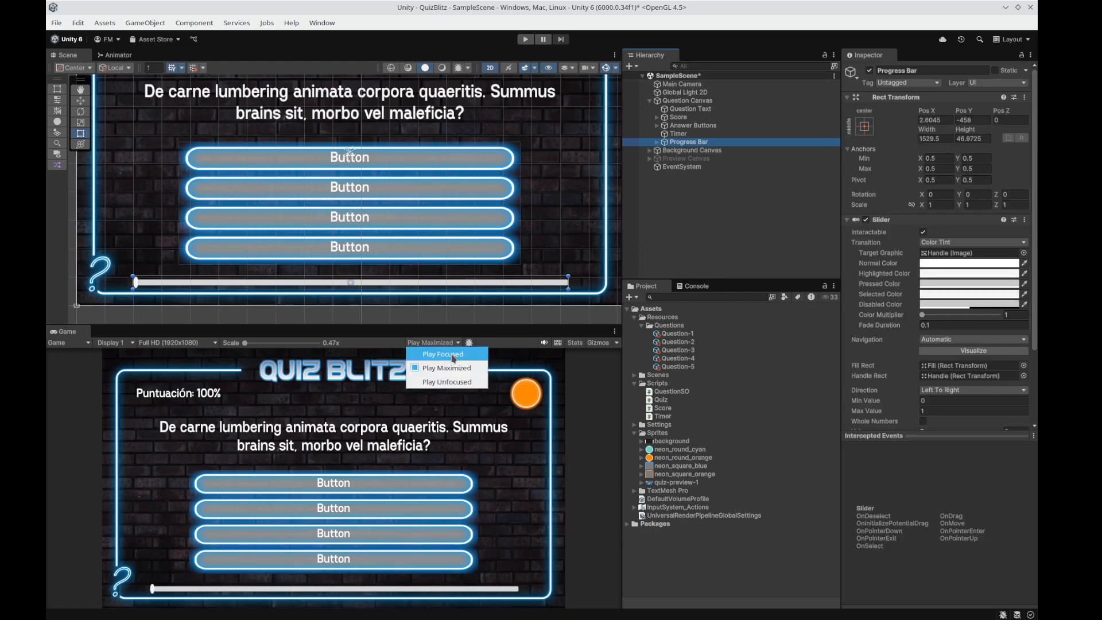
{"action": "left_click", "coordinate": [451, 354]}
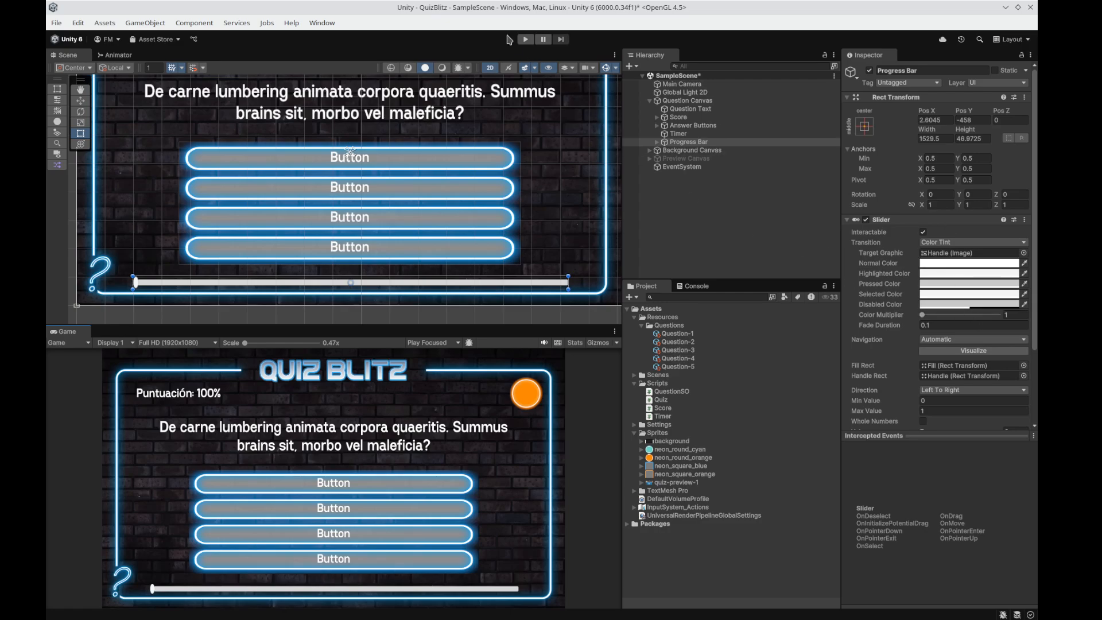
{"action": "left_click", "coordinate": [525, 39]}
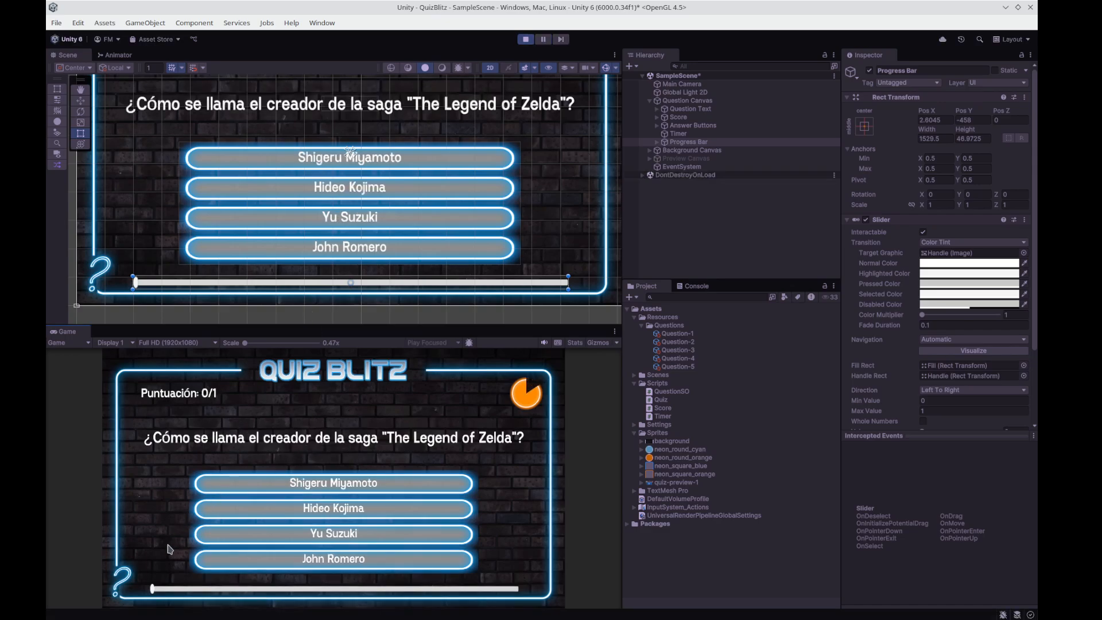
Test moving the Progress Bar's handle in the running game, and switch its Interactable option off and back on.
{"action": "left_click", "coordinate": [158, 588]}
{"action": "left_click_drag", "start_coordinate": [159, 591], "coordinate": [366, 574]}
{"action": "left_click", "coordinate": [923, 232]}
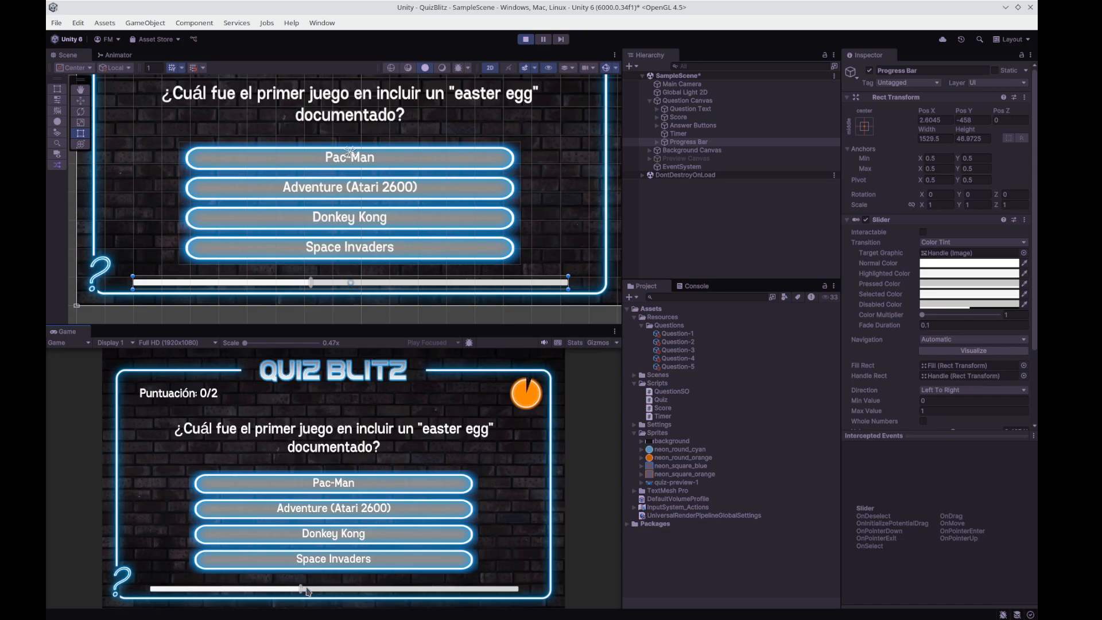
{"action": "left_click", "coordinate": [924, 232]}
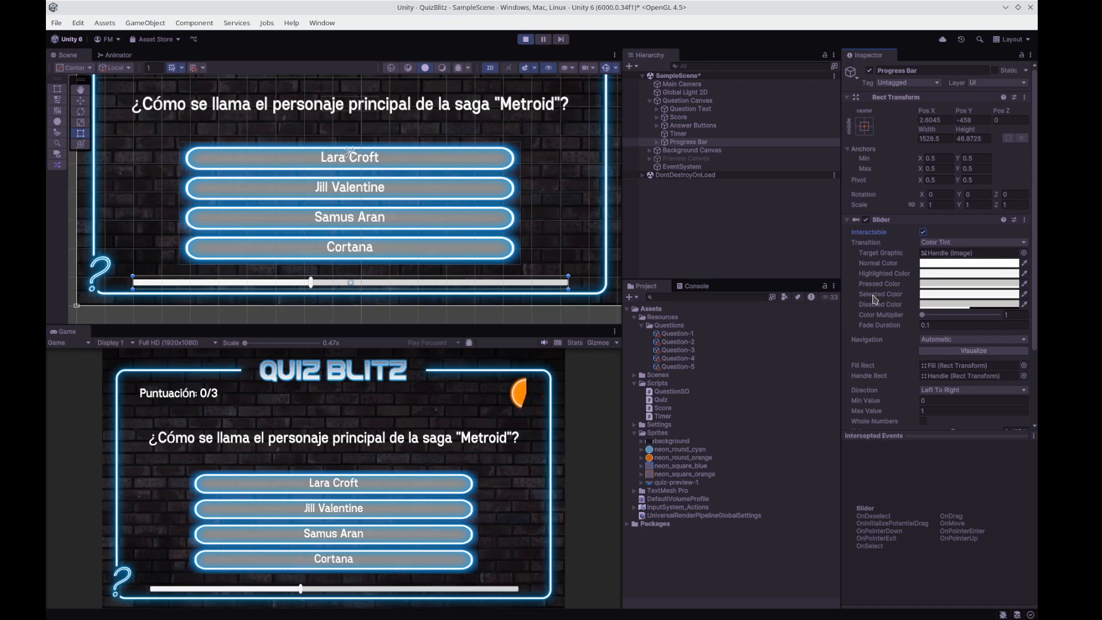
Set the Progress Bar's Highlighted Color to red (FF0000) and test it on the slider handle in the running game.
{"action": "left_click", "coordinate": [939, 274]}
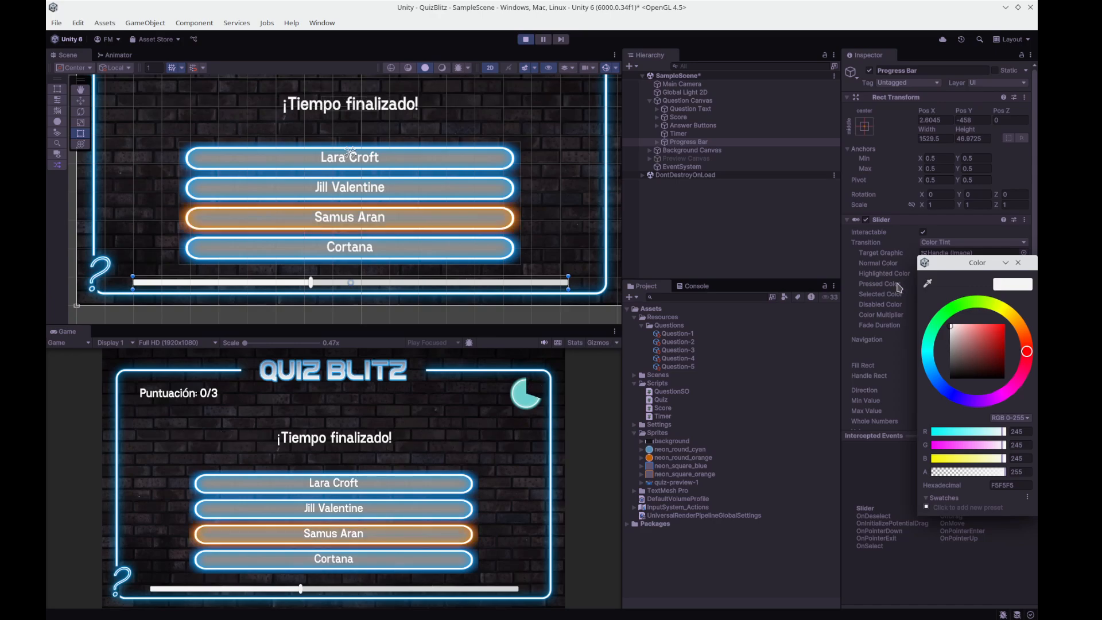
{"action": "left_click", "coordinate": [1006, 324]}
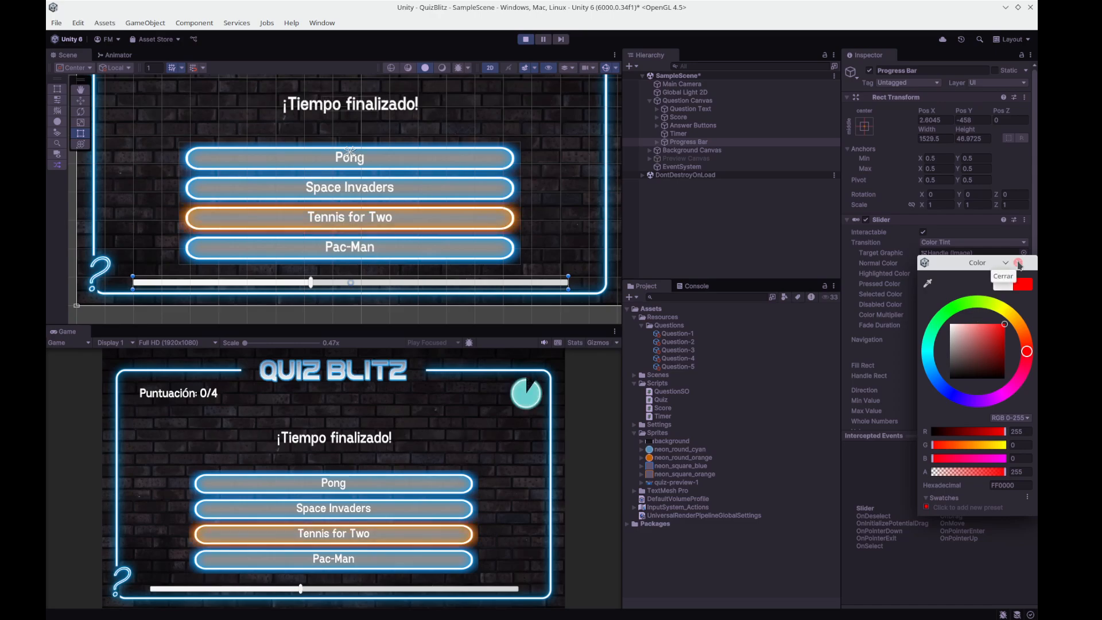
{"action": "left_click", "coordinate": [1018, 263]}
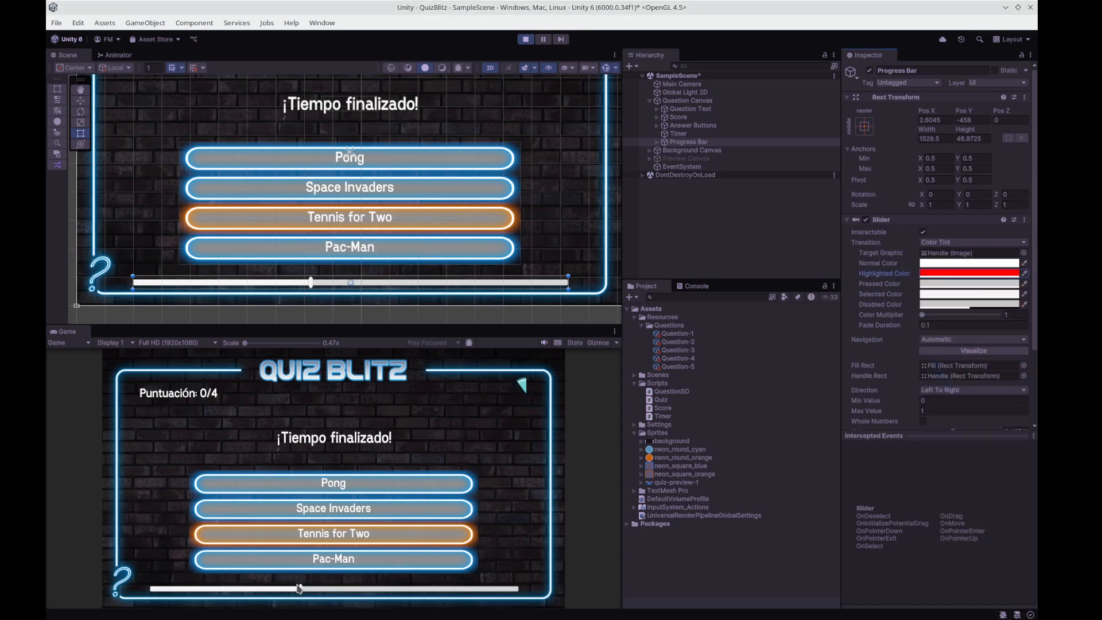
{"action": "left_click", "coordinate": [340, 585]}
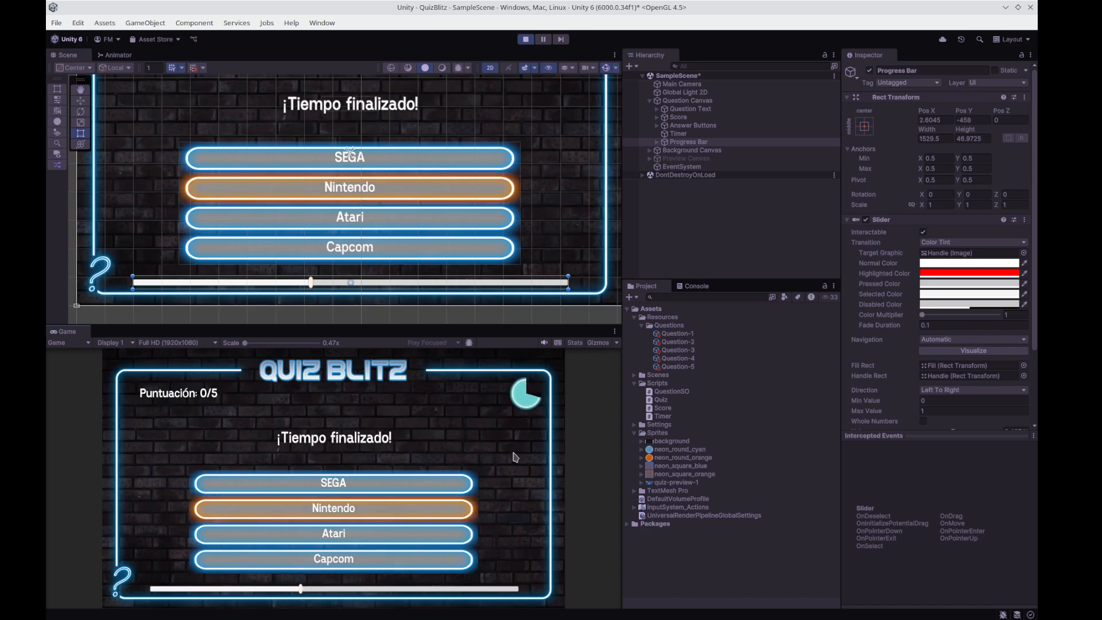
Set the Progress Bar's Pressed Color to bright green (00FF1A) and test it by moving the slider handle in the running game.
{"action": "left_click", "coordinate": [1015, 283]}
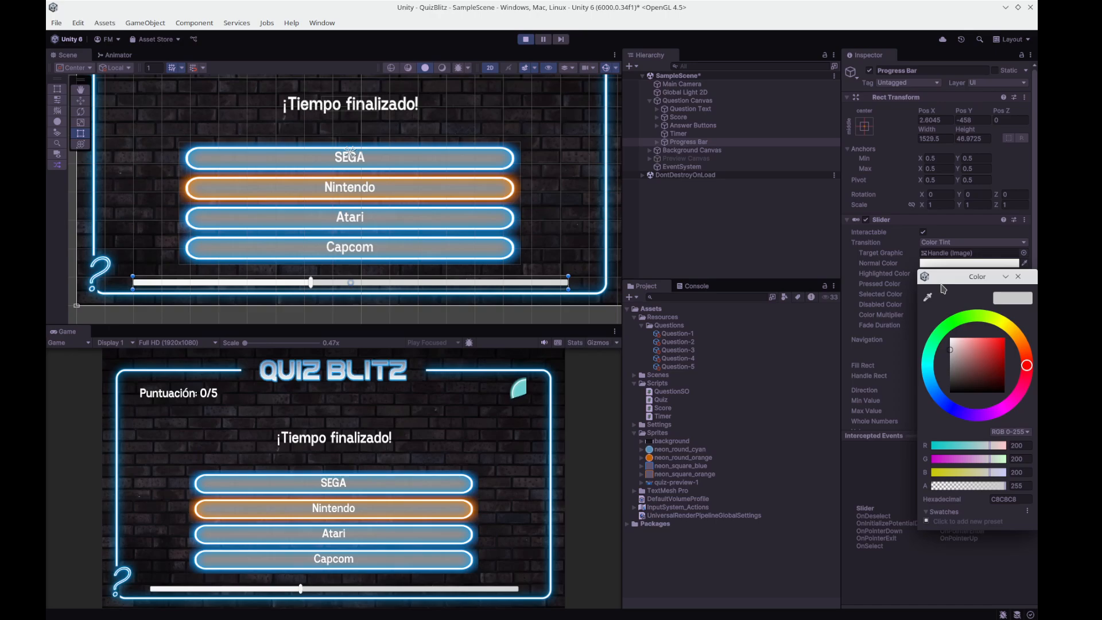
{"action": "left_click", "coordinate": [949, 325]}
{"action": "left_click", "coordinate": [979, 364]}
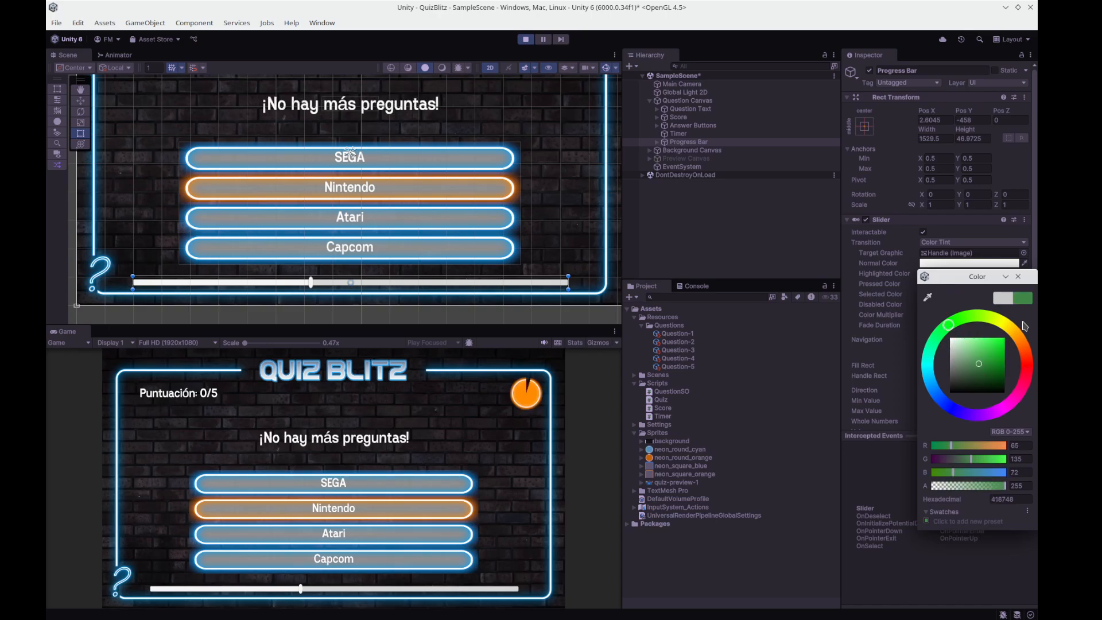
{"action": "left_click_drag", "start_coordinate": [1026, 326], "coordinate": [1027, 313]}
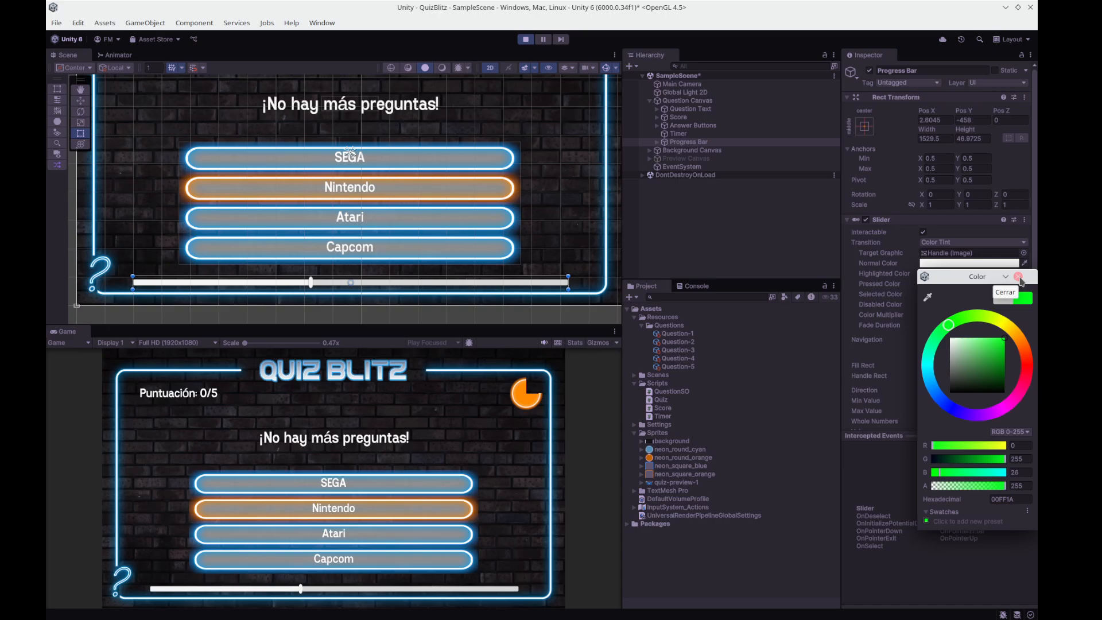
{"action": "left_click", "coordinate": [1020, 278]}
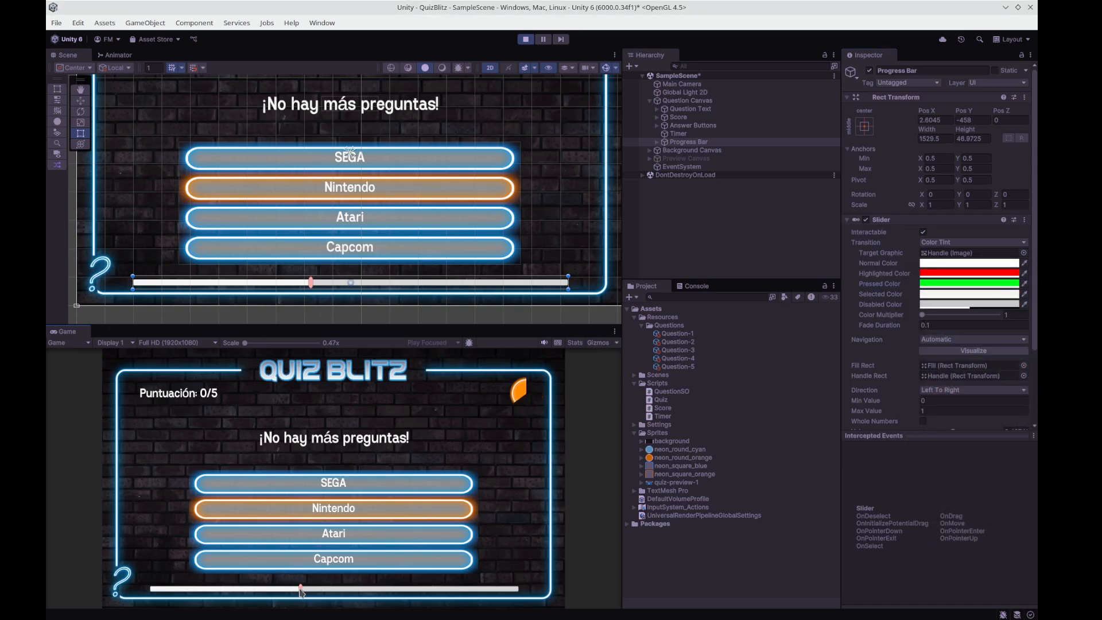
{"action": "mouse_move", "coordinate": [302, 592]}
{"action": "left_mouse_down"}
{"action": "mouse_move", "coordinate": [396, 588]}
{"action": "mouse_move", "coordinate": [313, 588]}
{"action": "left_mouse_up"}
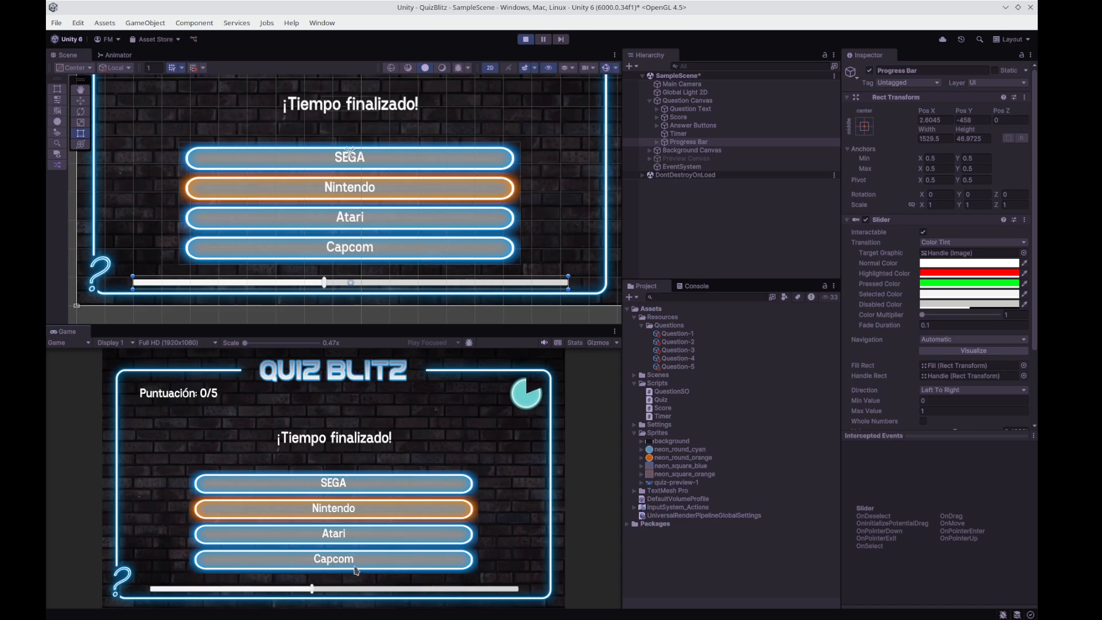
{"action": "left_click", "coordinate": [310, 588]}
{"action": "left_click_drag", "start_coordinate": [311, 591], "coordinate": [366, 588]}
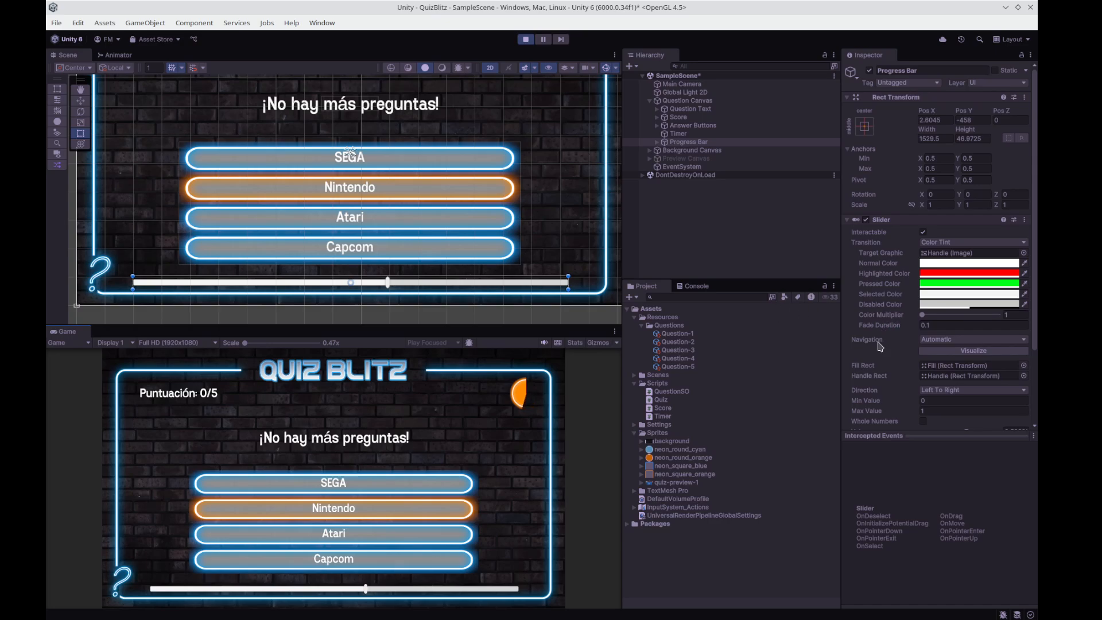
Set the Progress Bar's Selected Color to blue while the game is running.
{"action": "left_click", "coordinate": [930, 295]}
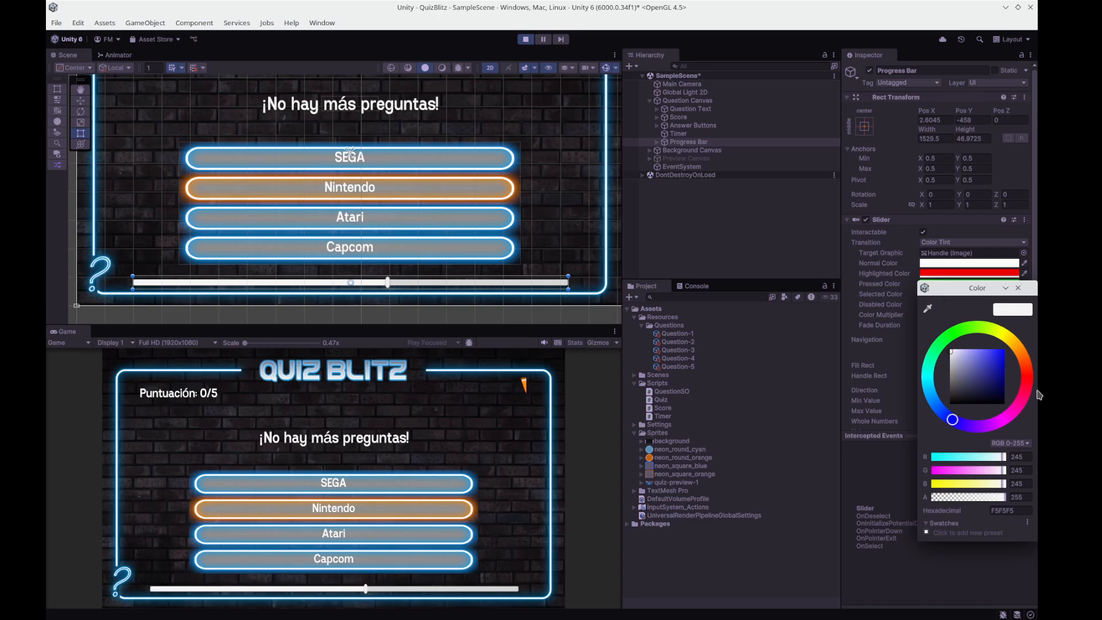
{"action": "left_click", "coordinate": [1019, 287]}
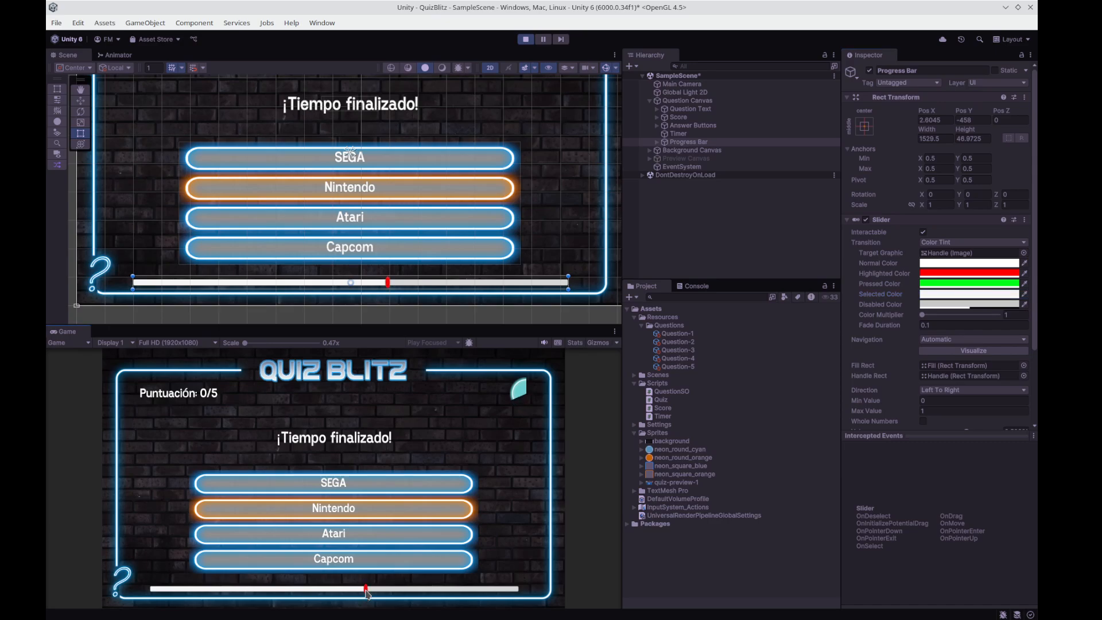
{"action": "left_click_drag", "start_coordinate": [366, 590], "coordinate": [392, 591]}
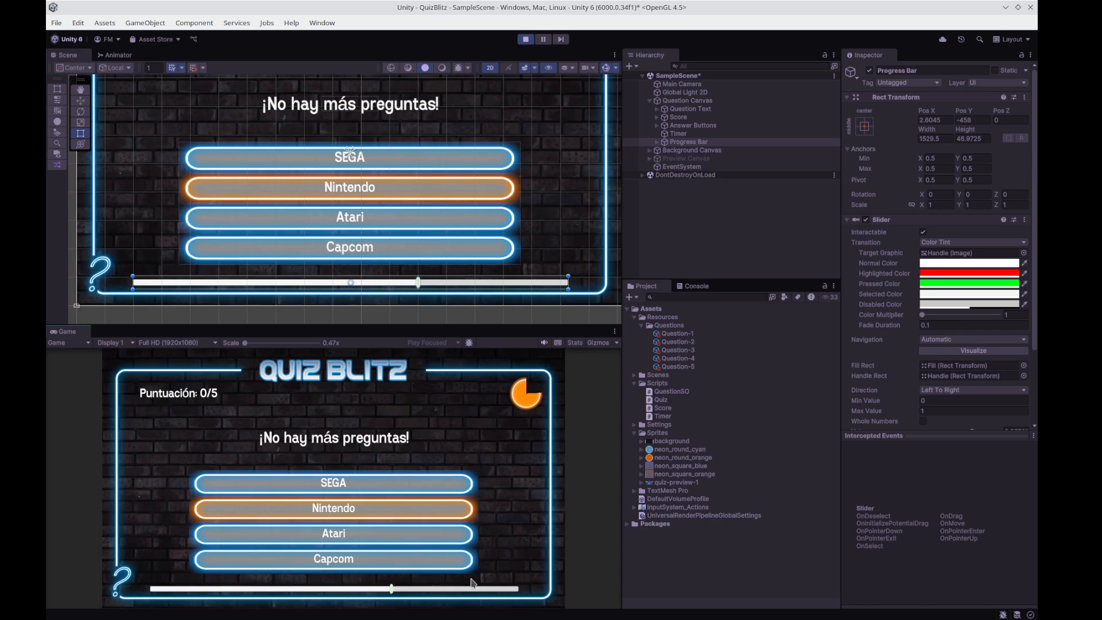
{"action": "left_click", "coordinate": [938, 294]}
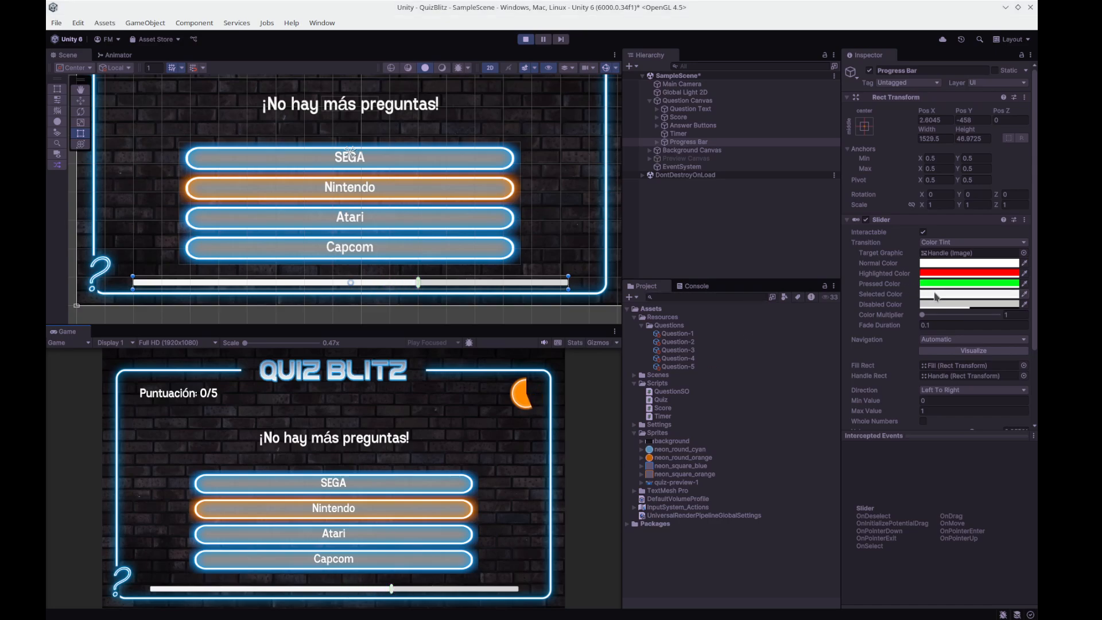
{"action": "left_click", "coordinate": [952, 415]}
{"action": "left_click", "coordinate": [1004, 346]}
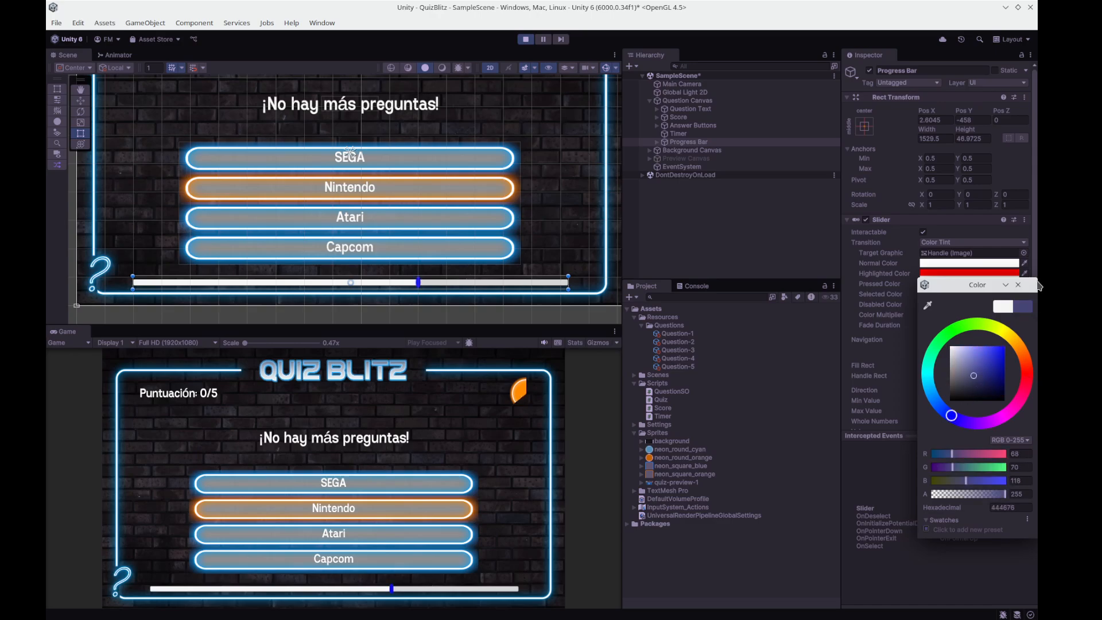
{"action": "left_click", "coordinate": [1018, 286]}
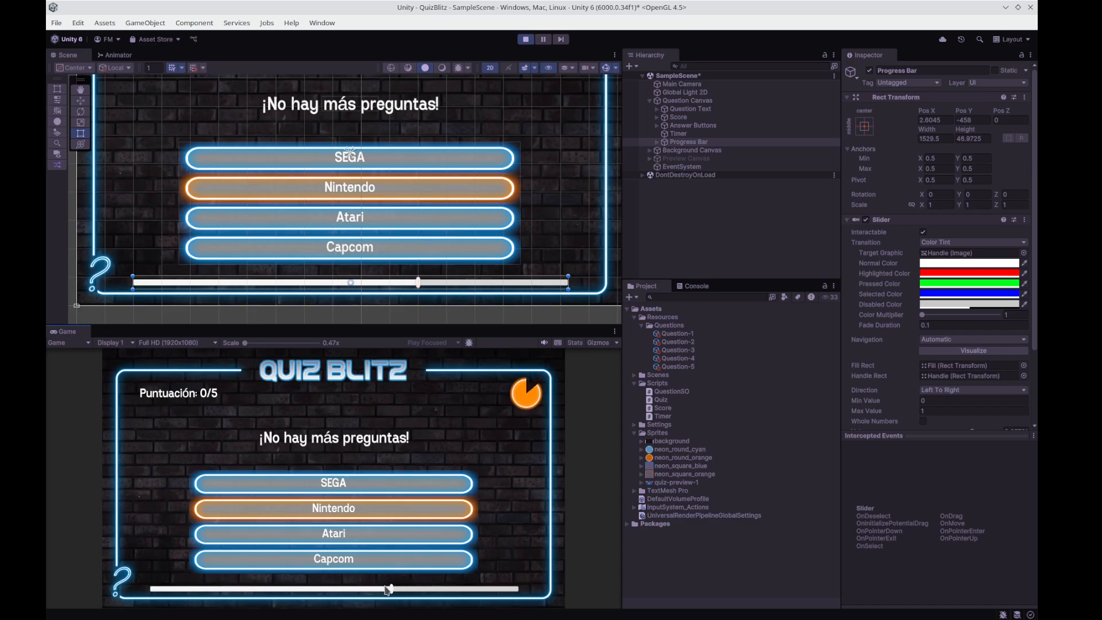
Test the highlighted, pressed and selected colours by moving the slider handle repeatedly and deselecting it in the running game.
{"action": "left_click", "coordinate": [392, 590]}
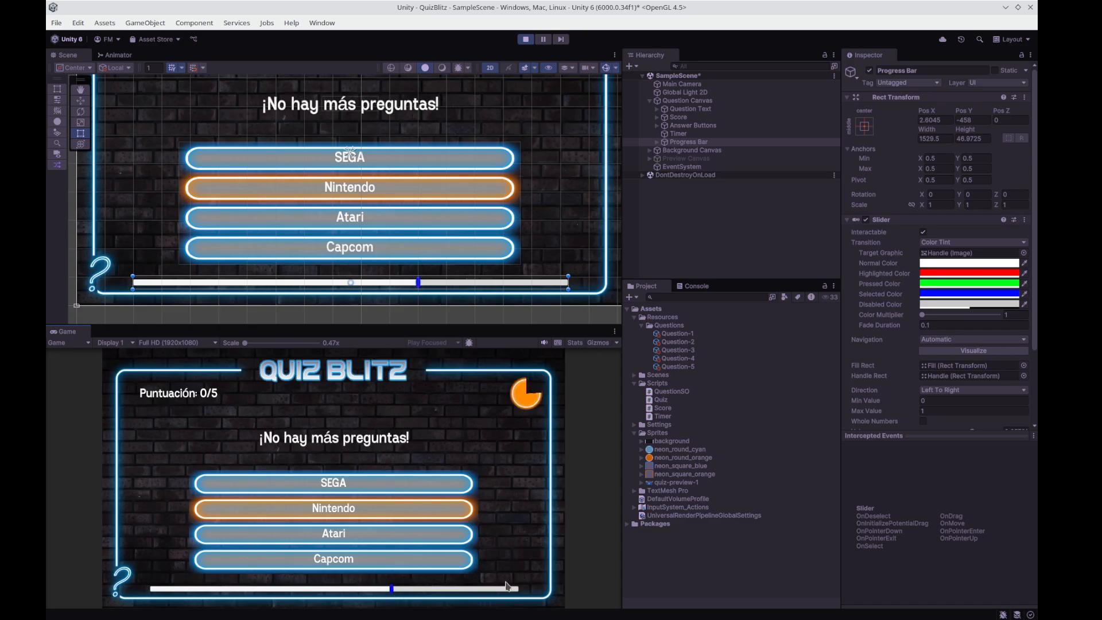
{"action": "left_click", "coordinate": [375, 592]}
{"action": "left_click", "coordinate": [401, 592]}
{"action": "left_click", "coordinate": [374, 589]}
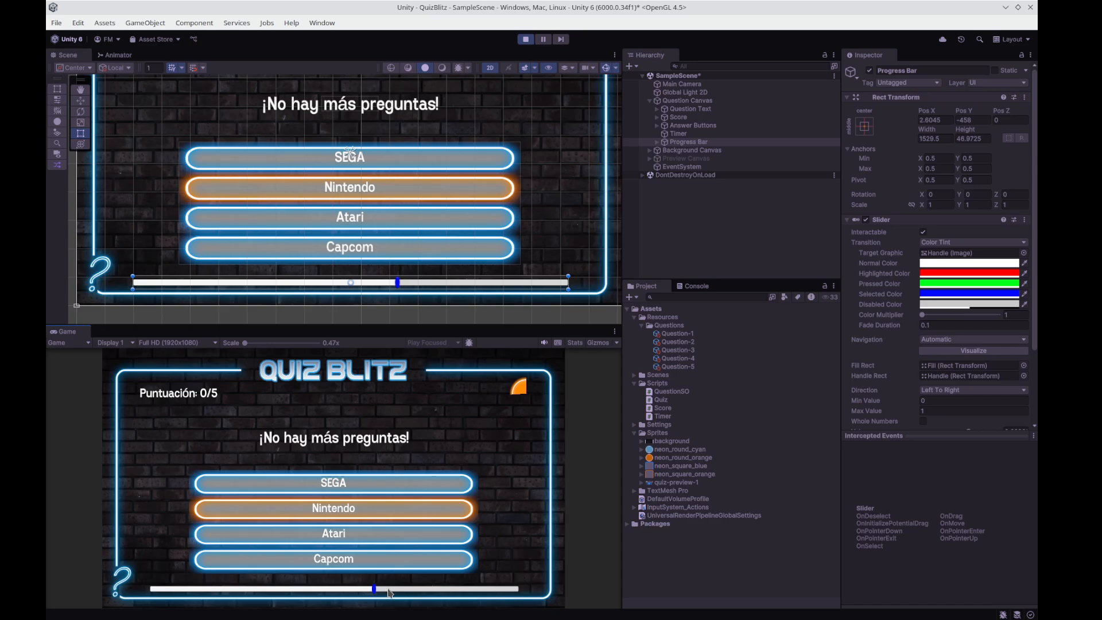
{"action": "left_click", "coordinate": [392, 590]}
{"action": "left_click", "coordinate": [364, 591]}
{"action": "left_click", "coordinate": [393, 591]}
{"action": "left_click", "coordinate": [425, 591]}
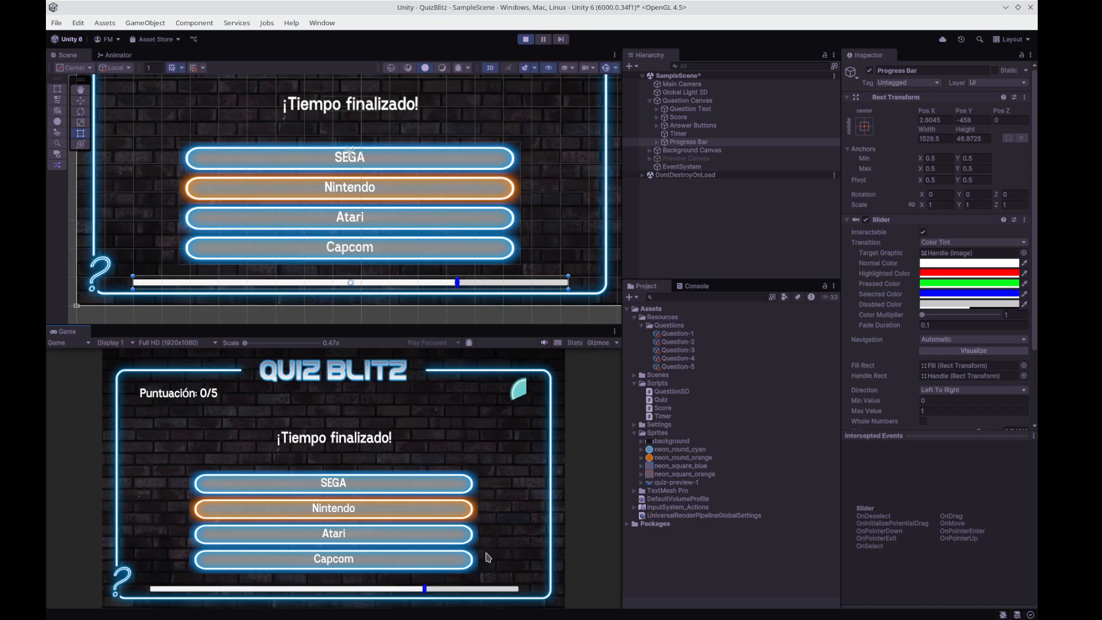
{"action": "left_click", "coordinate": [504, 528]}
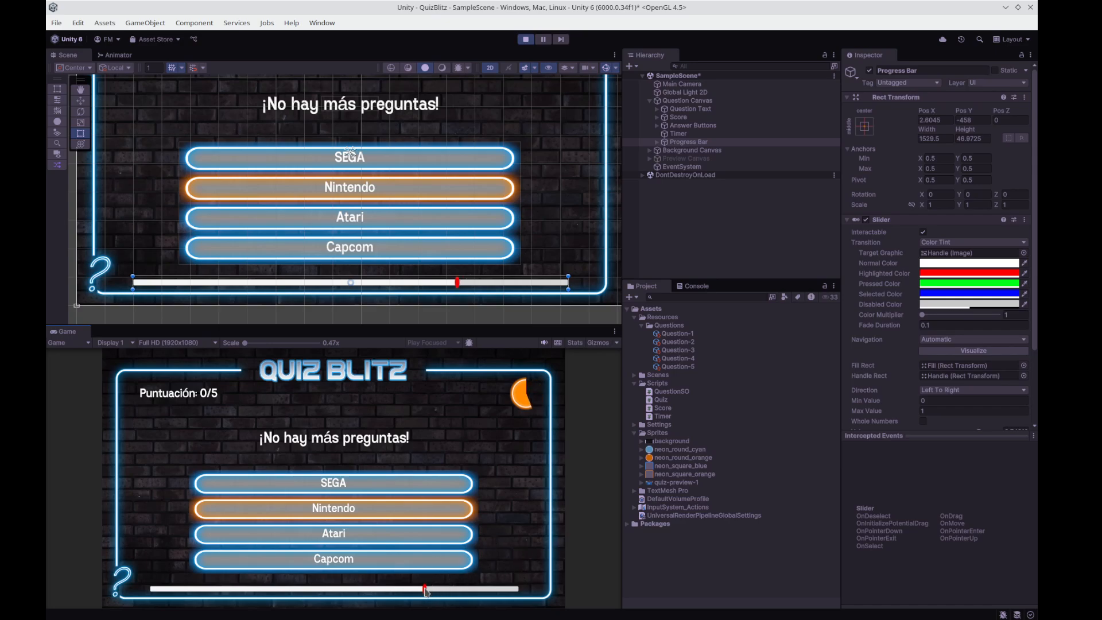
{"action": "left_click_drag", "start_coordinate": [426, 592], "coordinate": [404, 591]}
Switch the Progress Bar's Transition to Sprite Swap to examine its sprite options.
{"action": "left_click", "coordinate": [961, 244]}
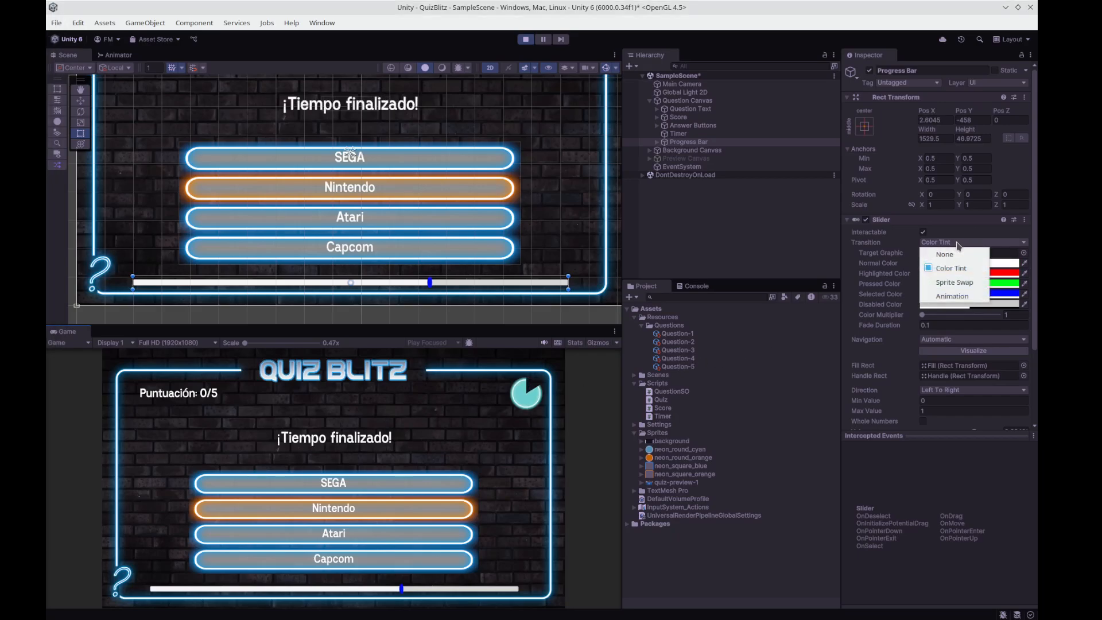
{"action": "left_click", "coordinate": [950, 283]}
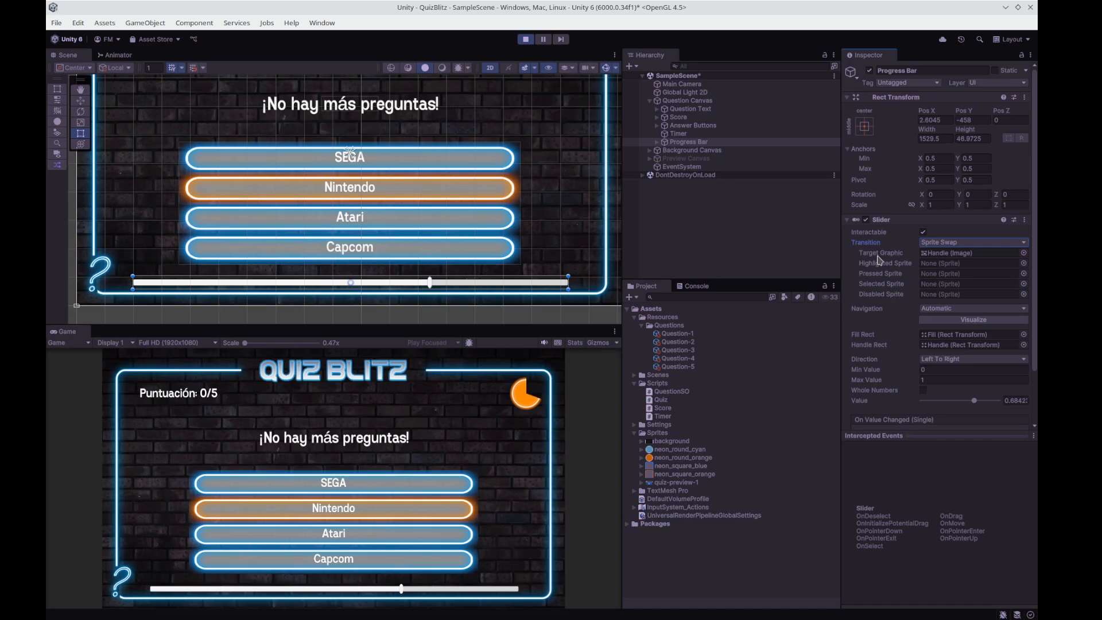
Stop the game, turn off the Progress Bar's Interactable option and set its Transition to None.
{"action": "left_click", "coordinate": [525, 39]}
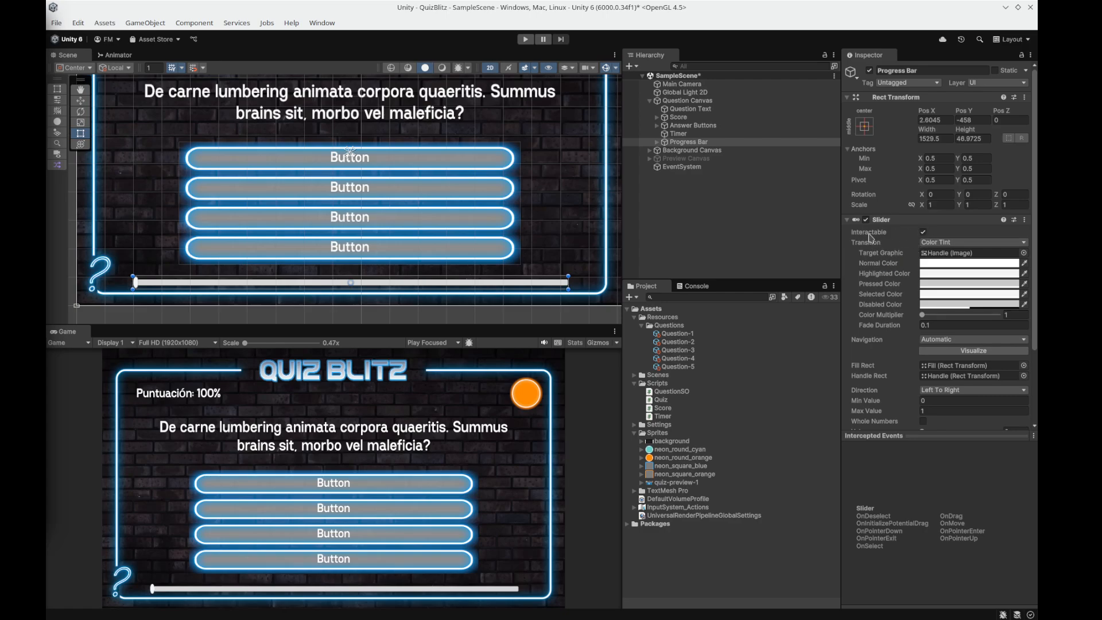
{"action": "left_click", "coordinate": [949, 244]}
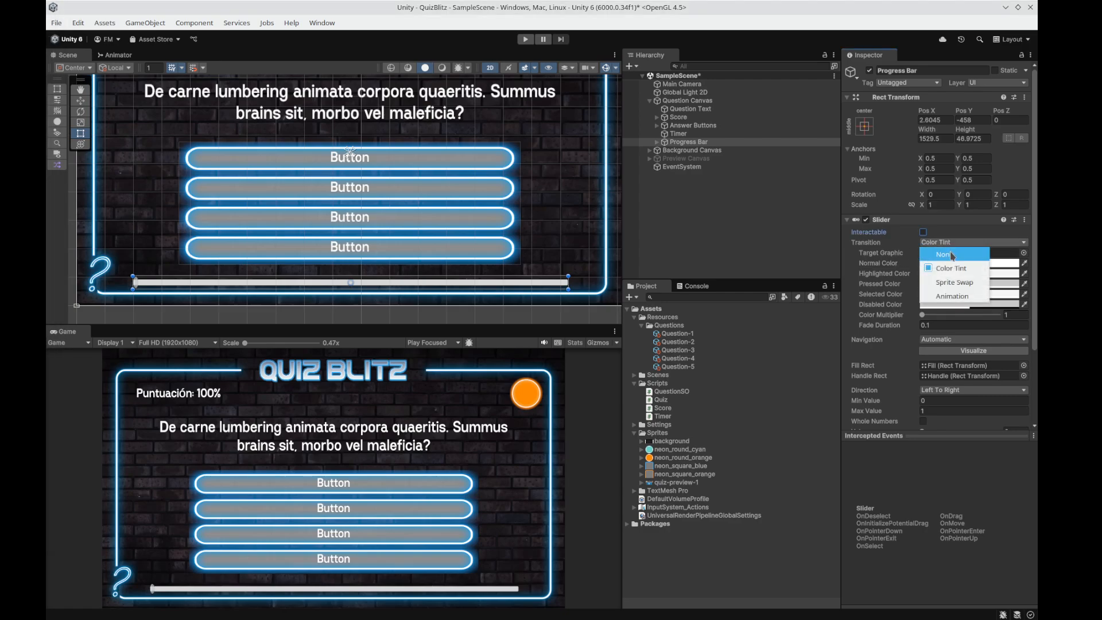
{"action": "left_click", "coordinate": [951, 256]}
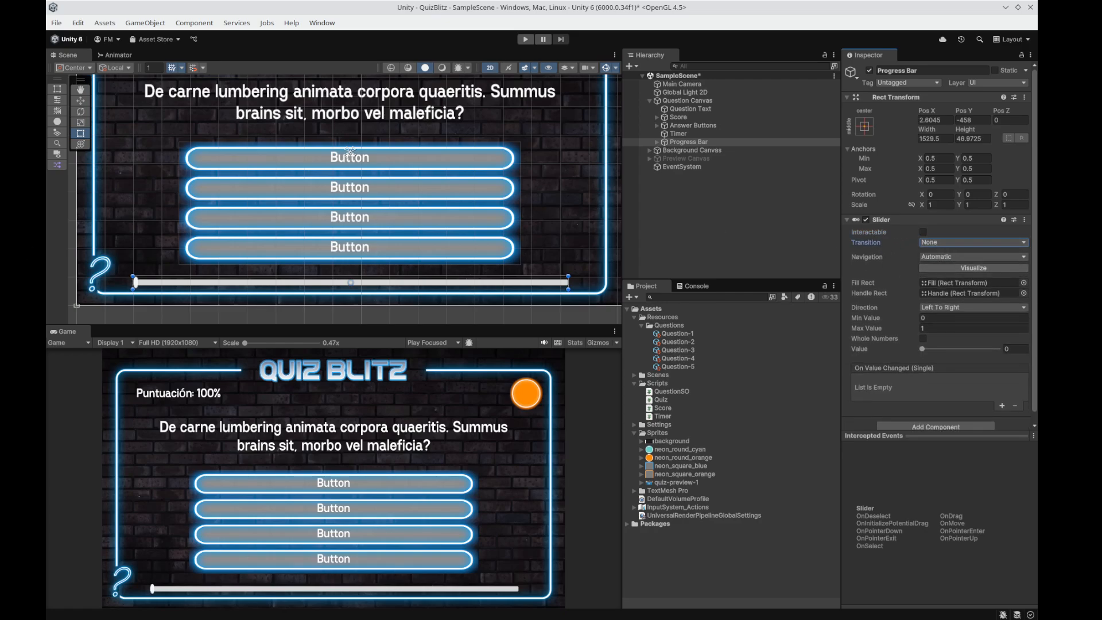
Locate the objects assigned to the slider's Fill Rect and Handle Rect within the Progress Bar's hierarchy.
{"action": "key", "text": "alt+Tab"}
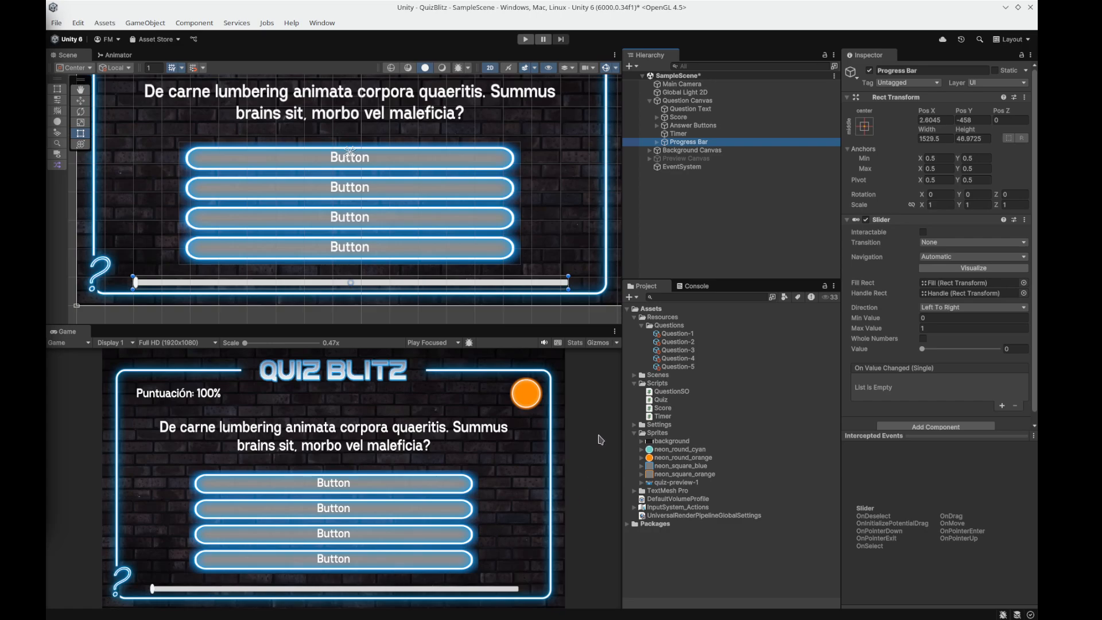
{"action": "left_click", "coordinate": [969, 284]}
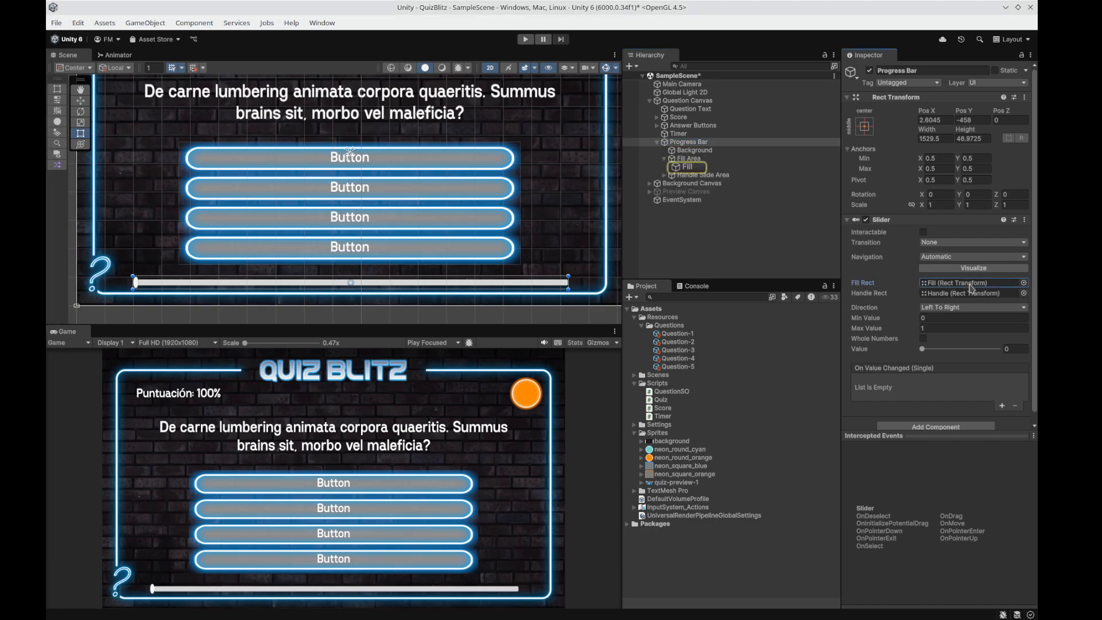
{"action": "left_click", "coordinate": [971, 293]}
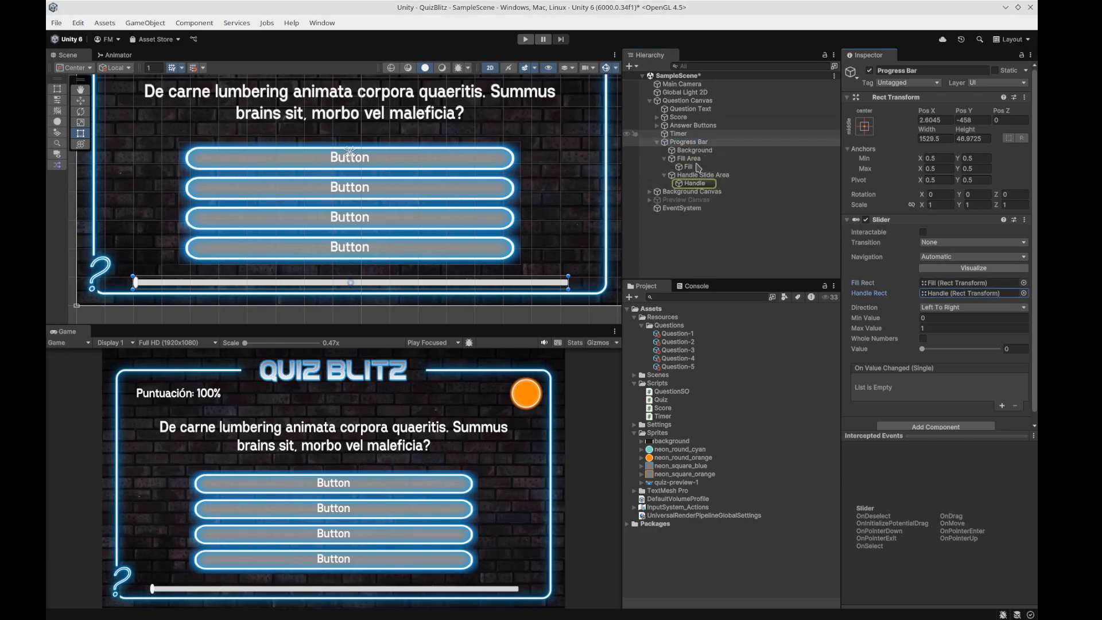
{"action": "left_click", "coordinate": [970, 283]}
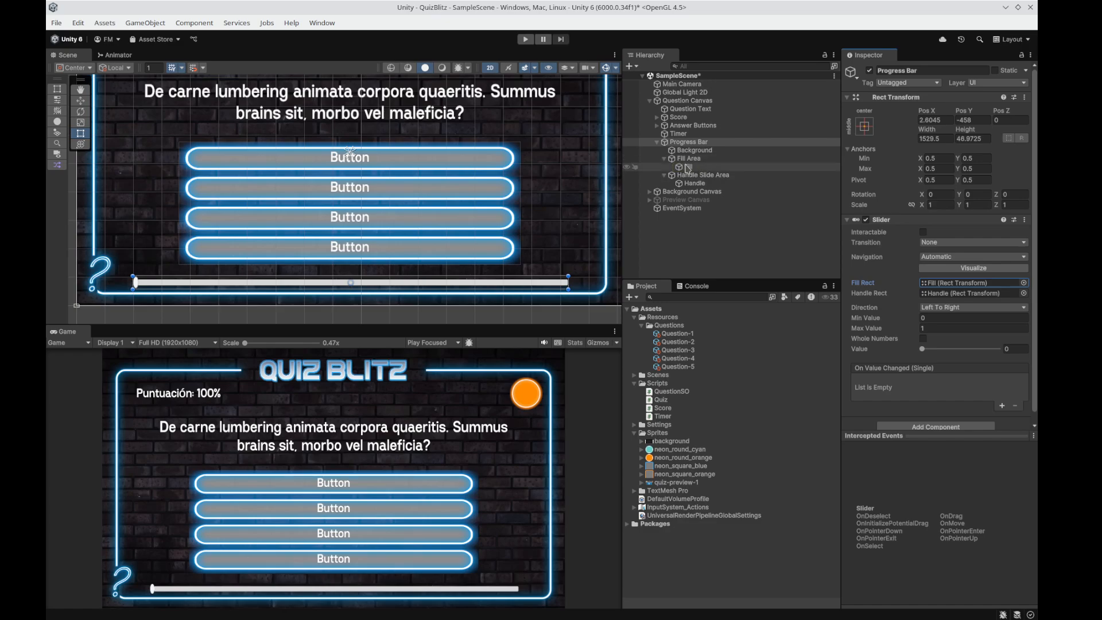
{"action": "left_click", "coordinate": [964, 283]}
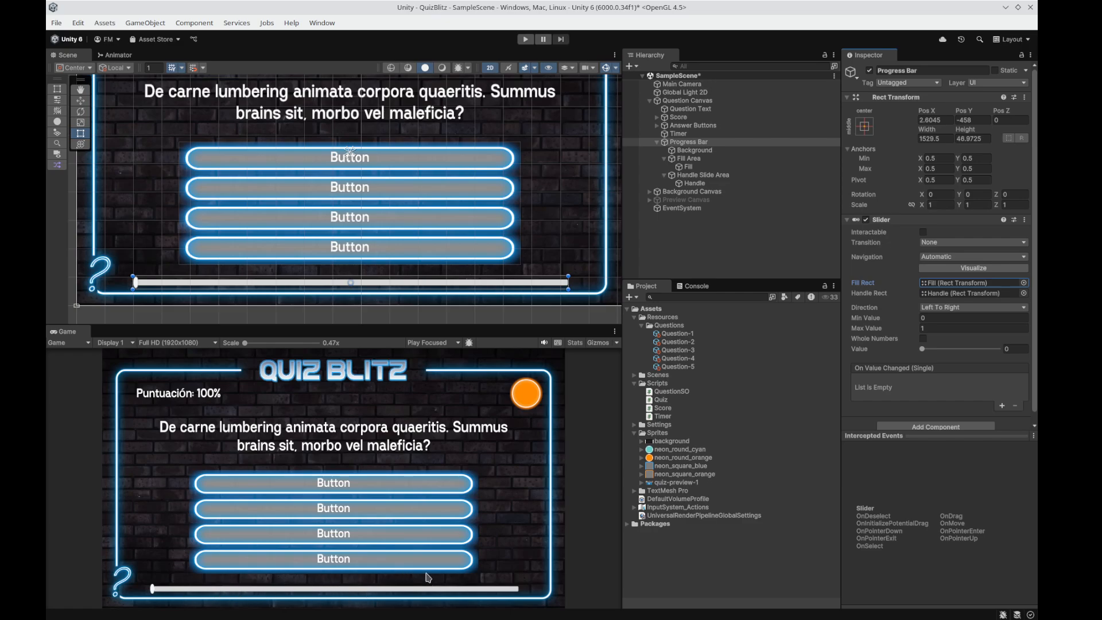
Inspect the Progress Bar's Background, Fill Area, Fill and Handle Slide Area objects, and reselect the Progress Bar.
{"action": "left_click", "coordinate": [701, 152]}
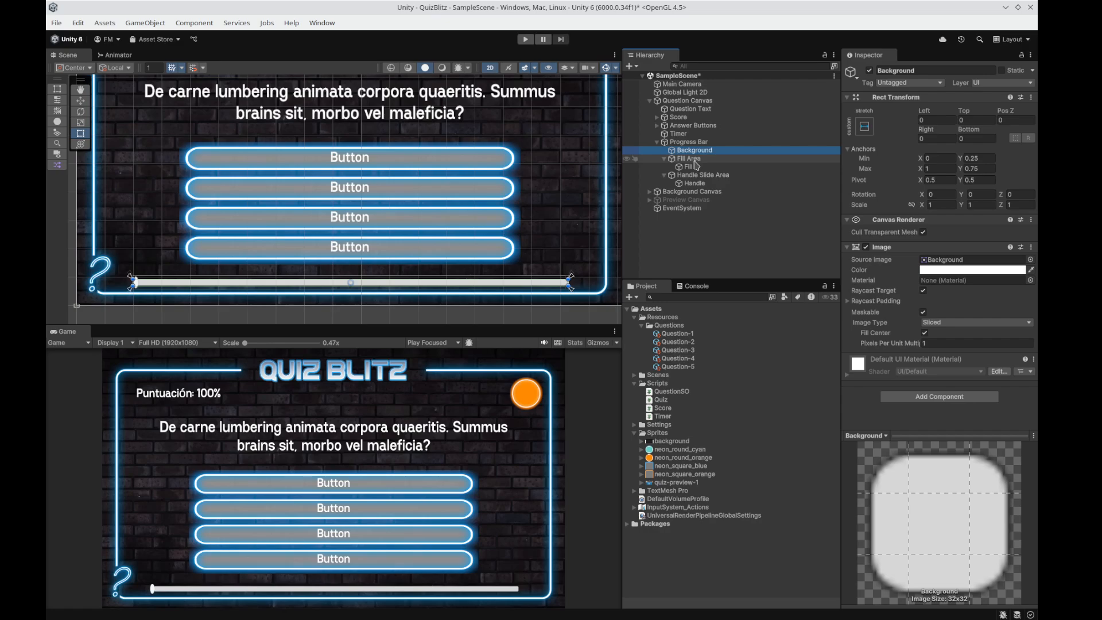
{"action": "left_click", "coordinate": [693, 160]}
{"action": "left_click", "coordinate": [688, 167]}
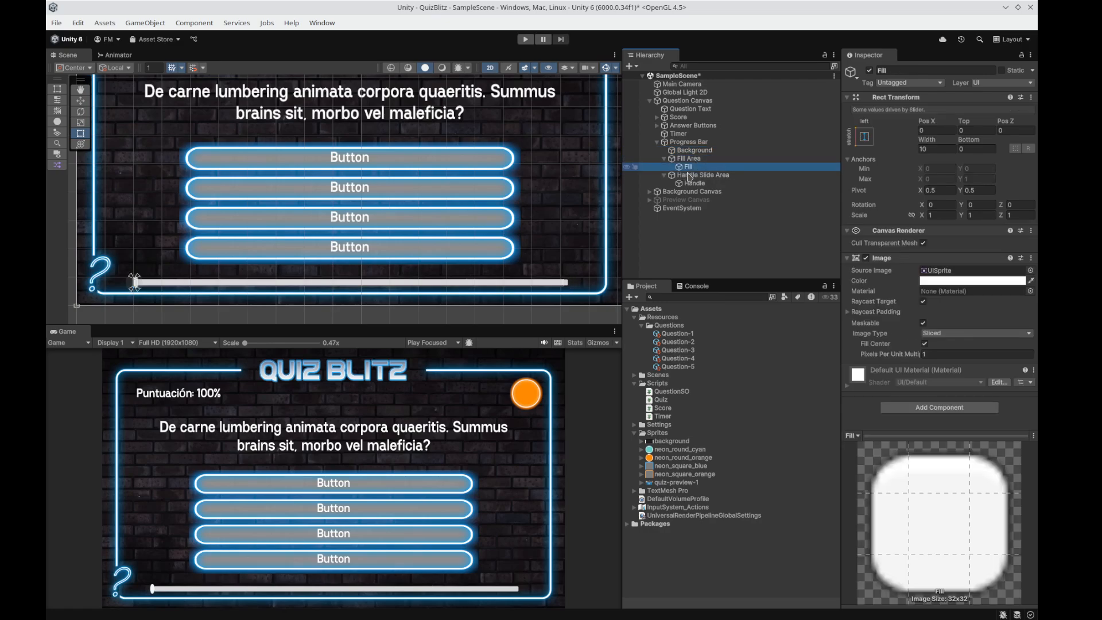
{"action": "left_click", "coordinate": [689, 176]}
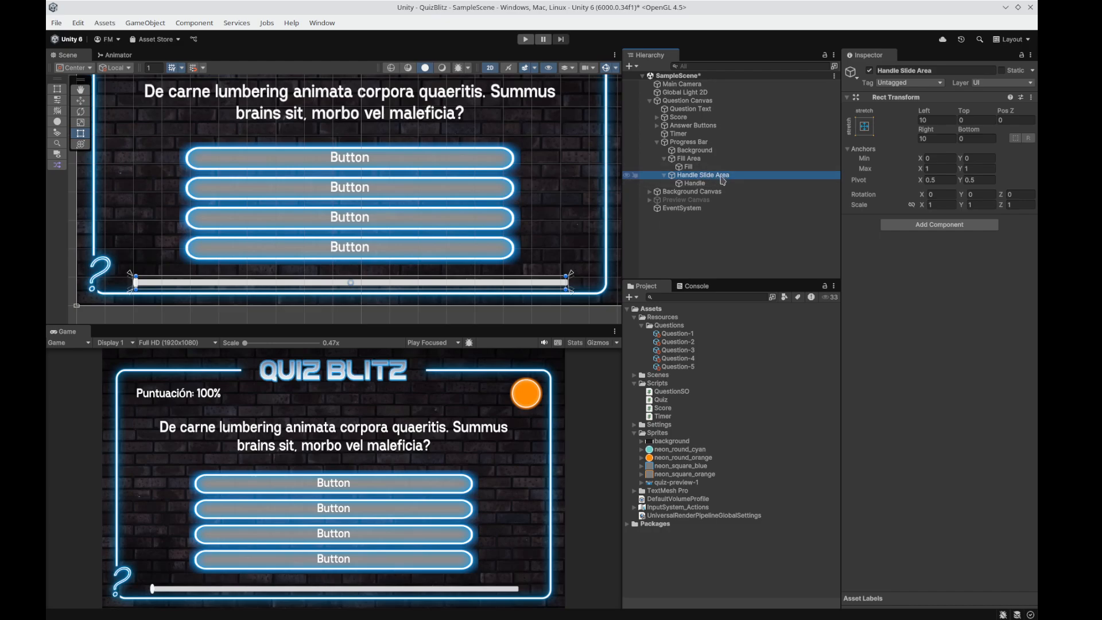
{"action": "left_click", "coordinate": [705, 142]}
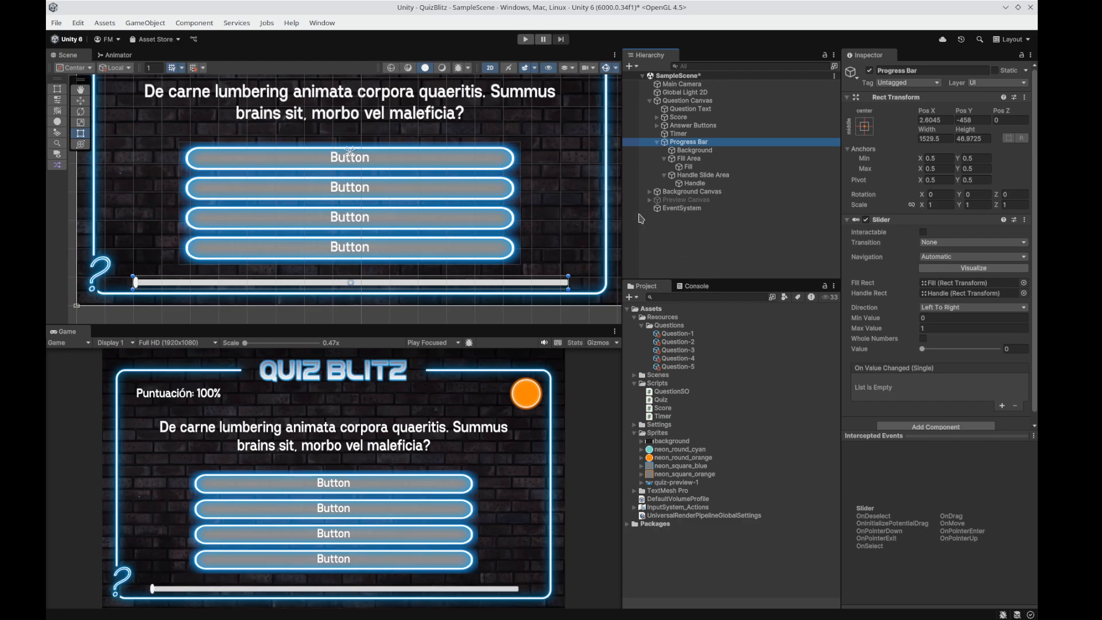
Run the game and set the Image color of the Progress Bar's Background to red (FF0000).
{"action": "left_click", "coordinate": [525, 39]}
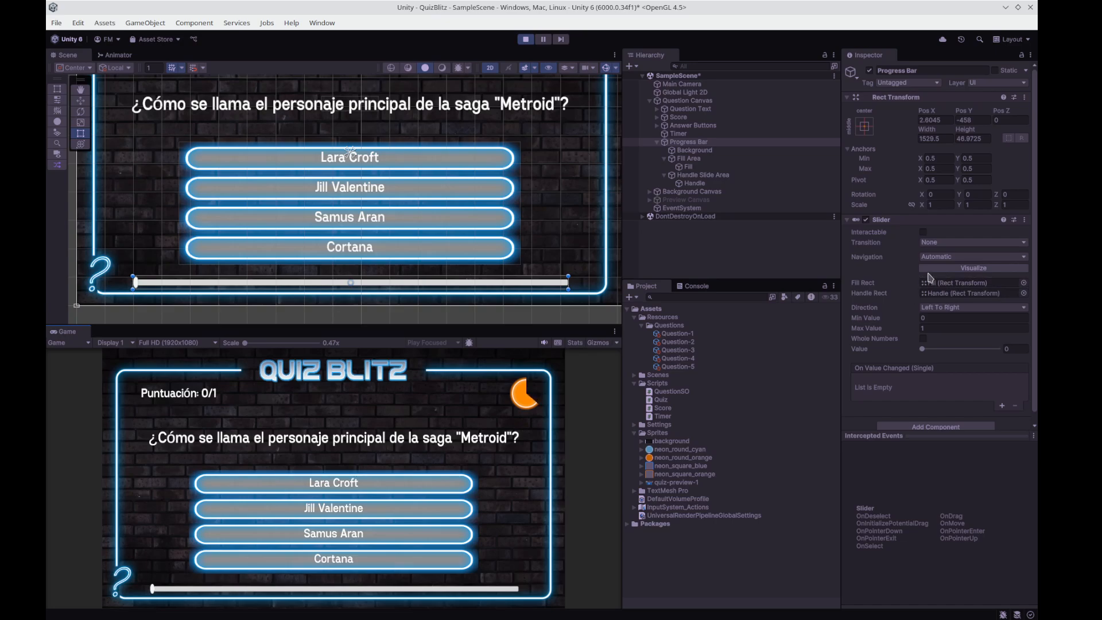
{"action": "left_click", "coordinate": [694, 151]}
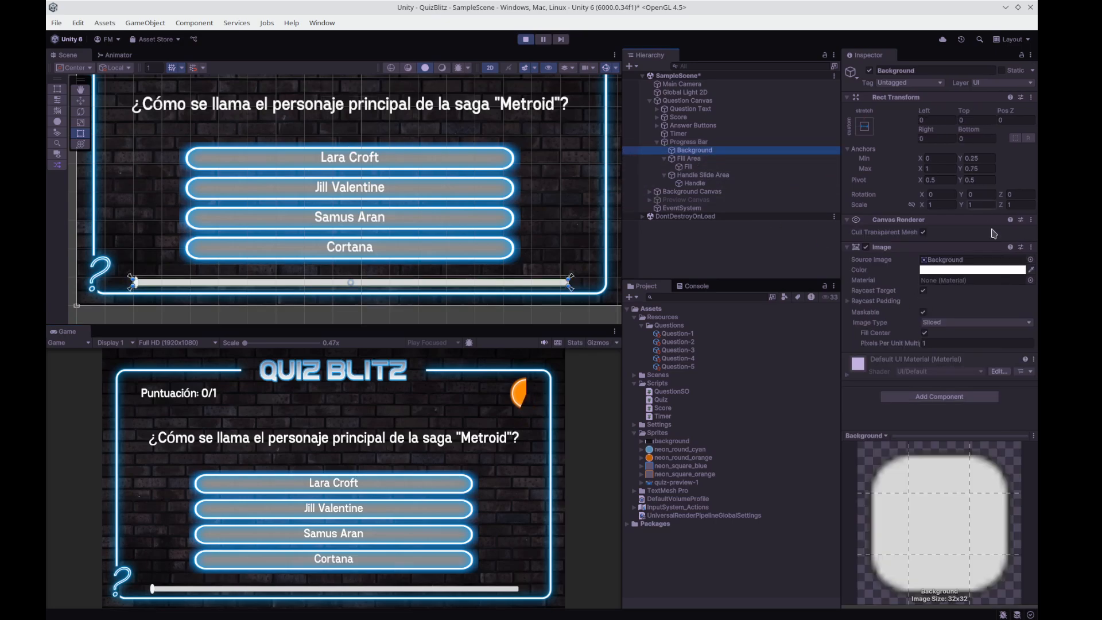
{"action": "left_click", "coordinate": [978, 270]}
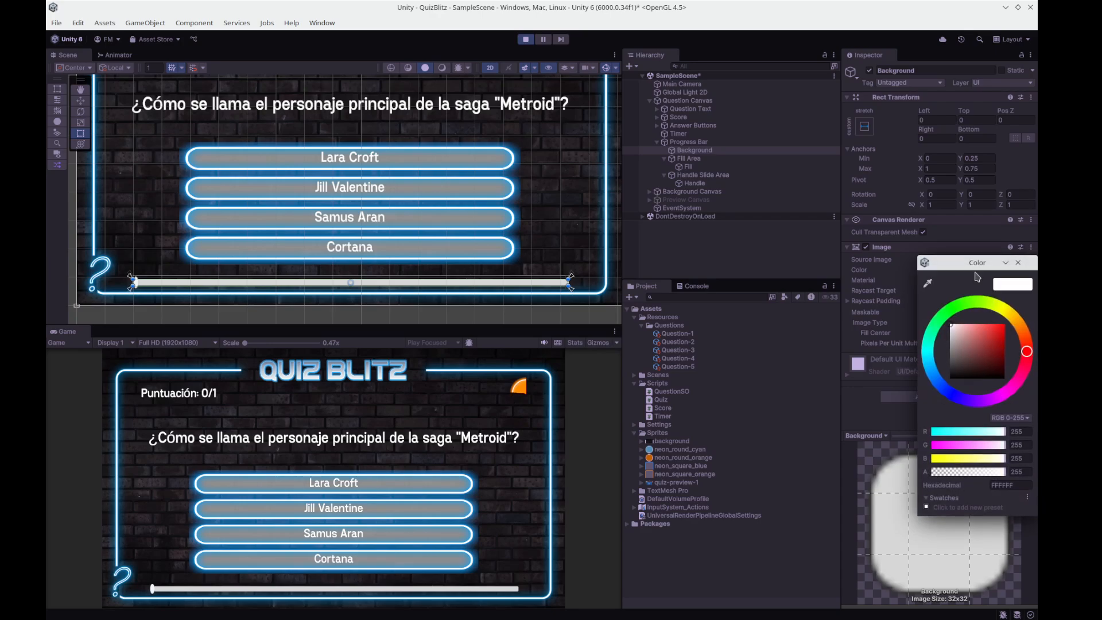
{"action": "left_click_drag", "start_coordinate": [996, 337], "coordinate": [1005, 323]}
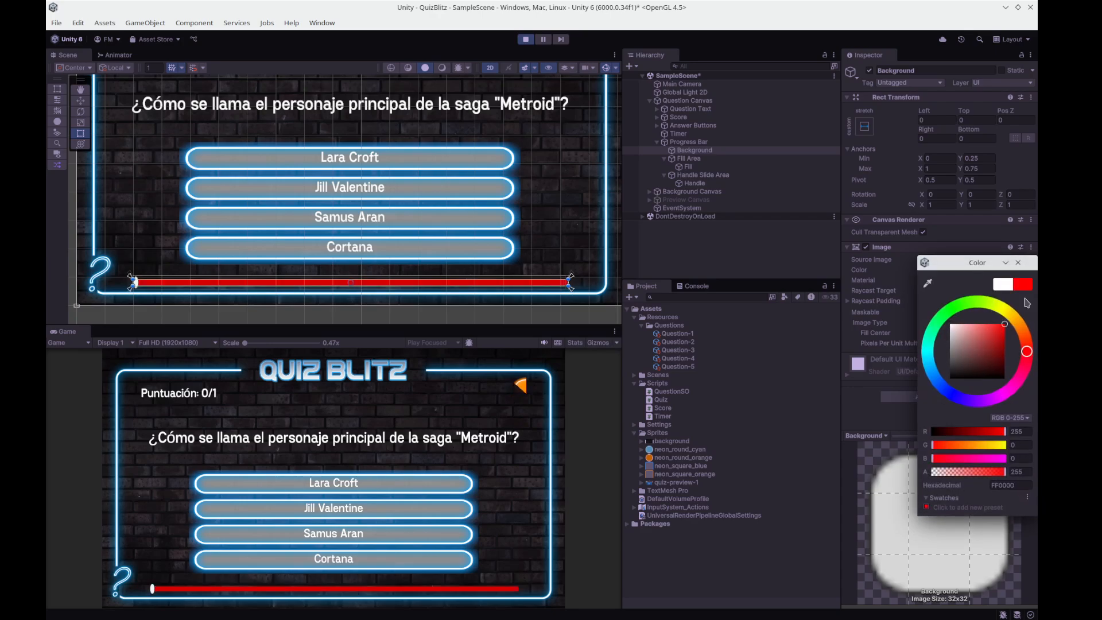
{"action": "left_click", "coordinate": [1019, 263]}
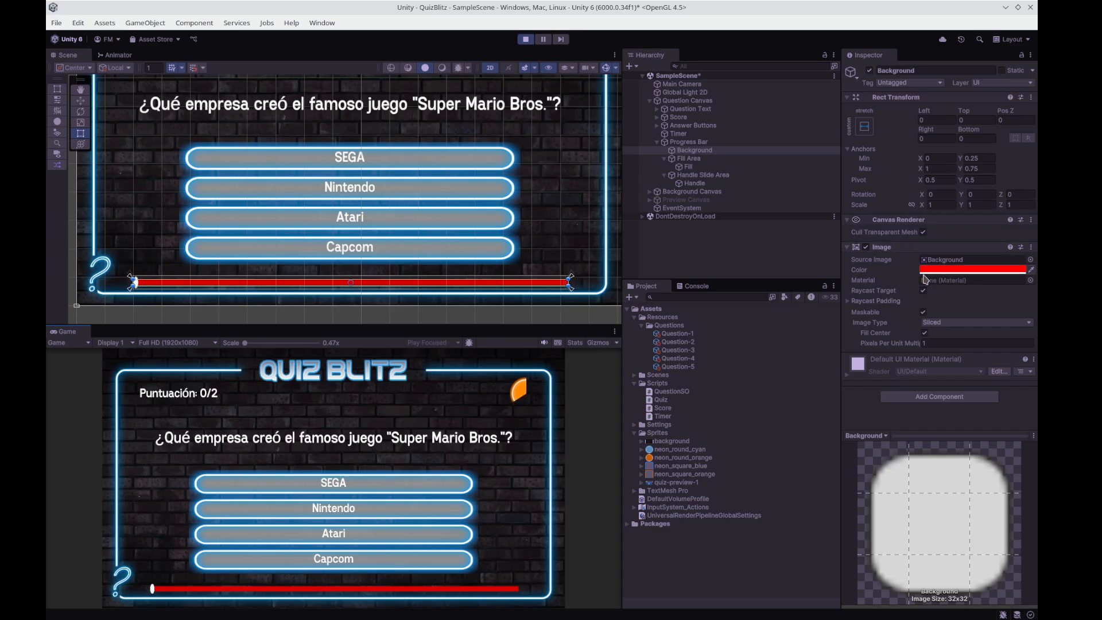
Make the Progress Bar's slider interactable in the running game and move its handle to a value of about 0.19.
{"action": "left_click", "coordinate": [689, 142]}
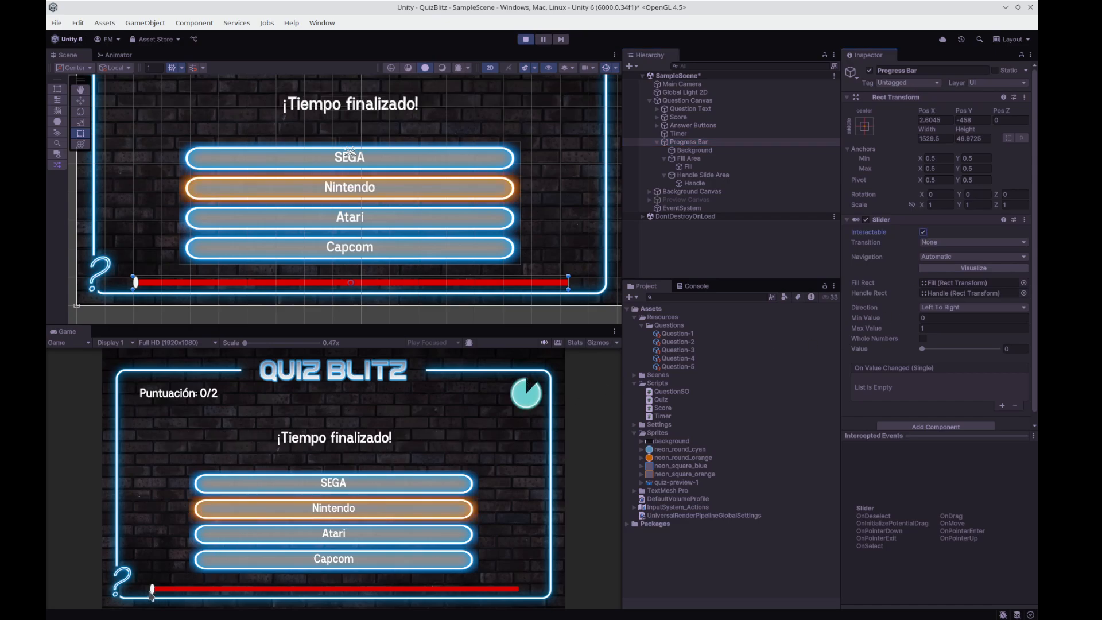
{"action": "left_click_drag", "start_coordinate": [154, 591], "coordinate": [225, 586]}
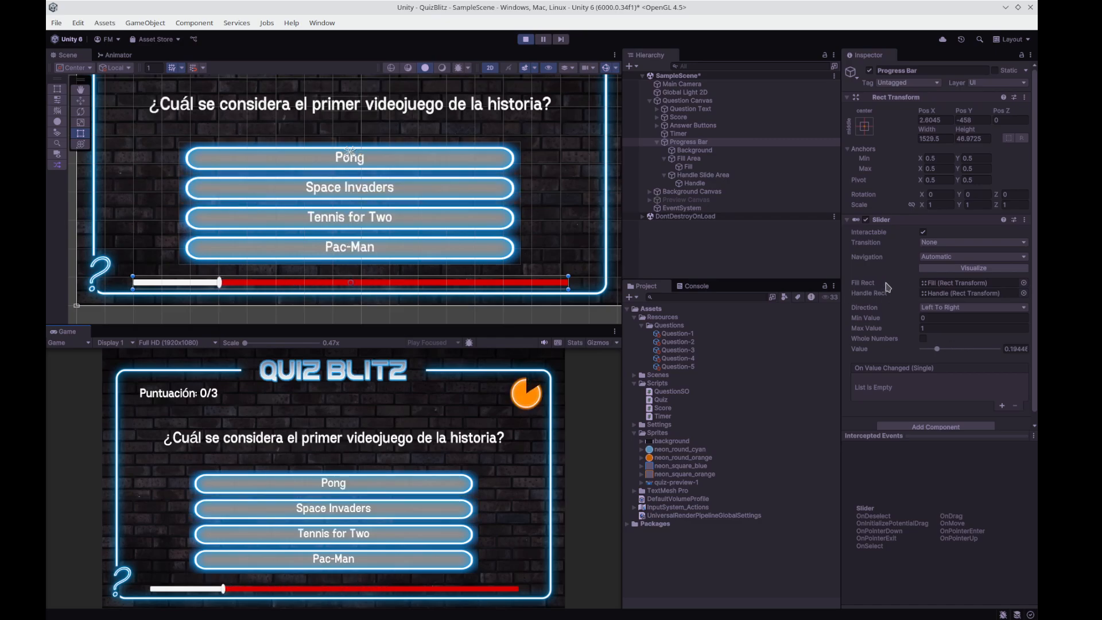
Set the Image color of the Progress Bar's Fill to bright green in the running game.
{"action": "left_click", "coordinate": [689, 166]}
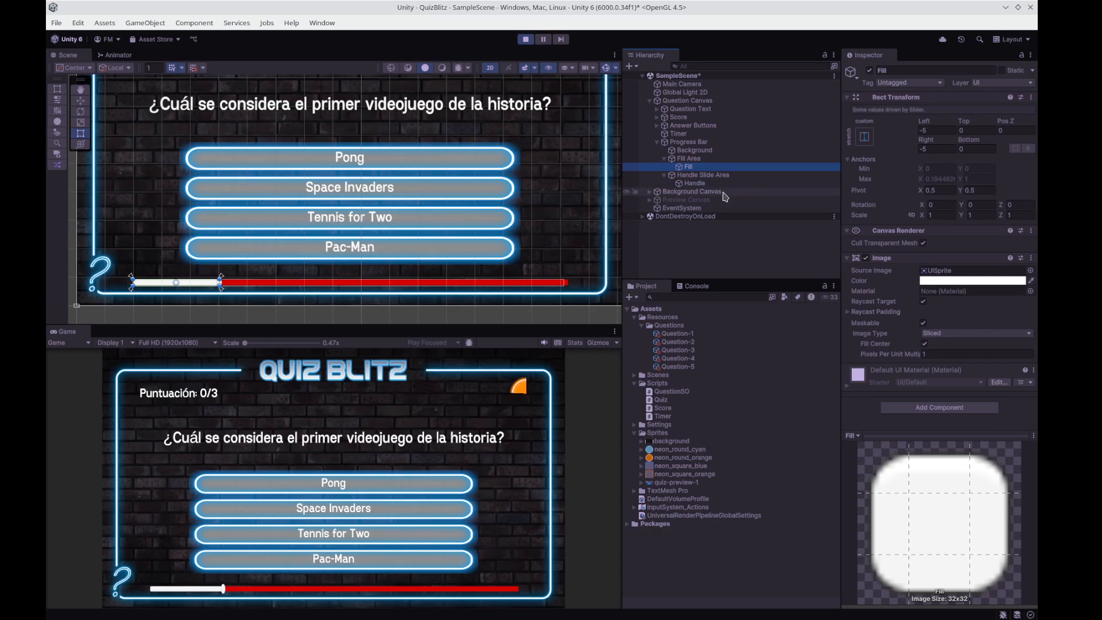
{"action": "left_click", "coordinate": [984, 281]}
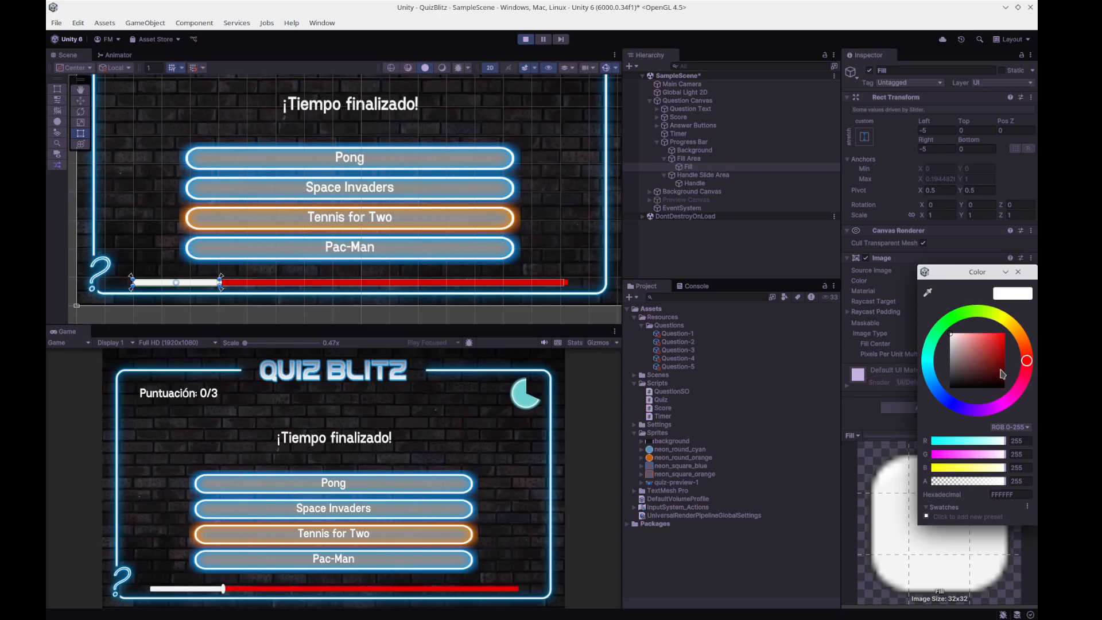
{"action": "left_click", "coordinate": [954, 319]}
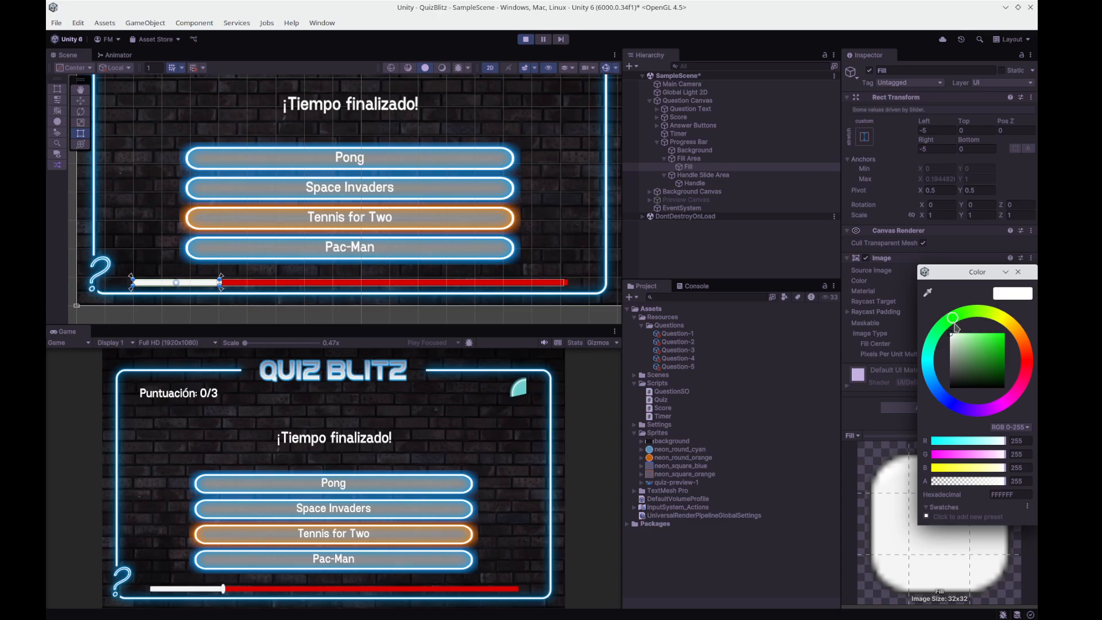
{"action": "left_click", "coordinate": [1004, 334]}
{"action": "left_click", "coordinate": [1018, 273]}
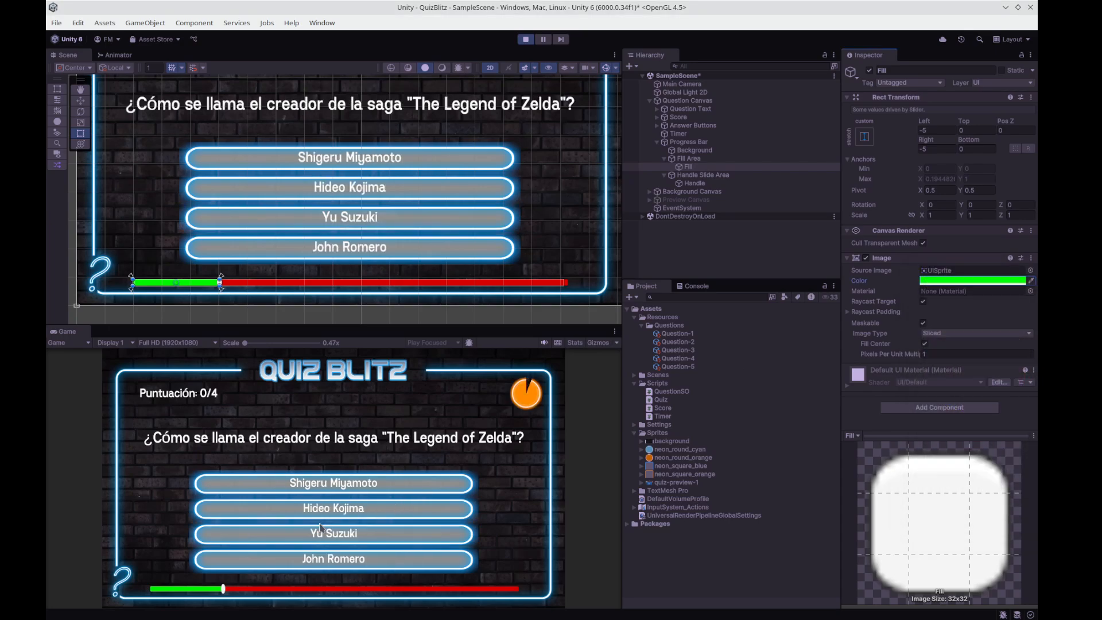
Move the progress bar's handle back and forth in the running game to test the fill, and stop the game.
{"action": "left_click_drag", "start_coordinate": [425, 588], "coordinate": [215, 583]}
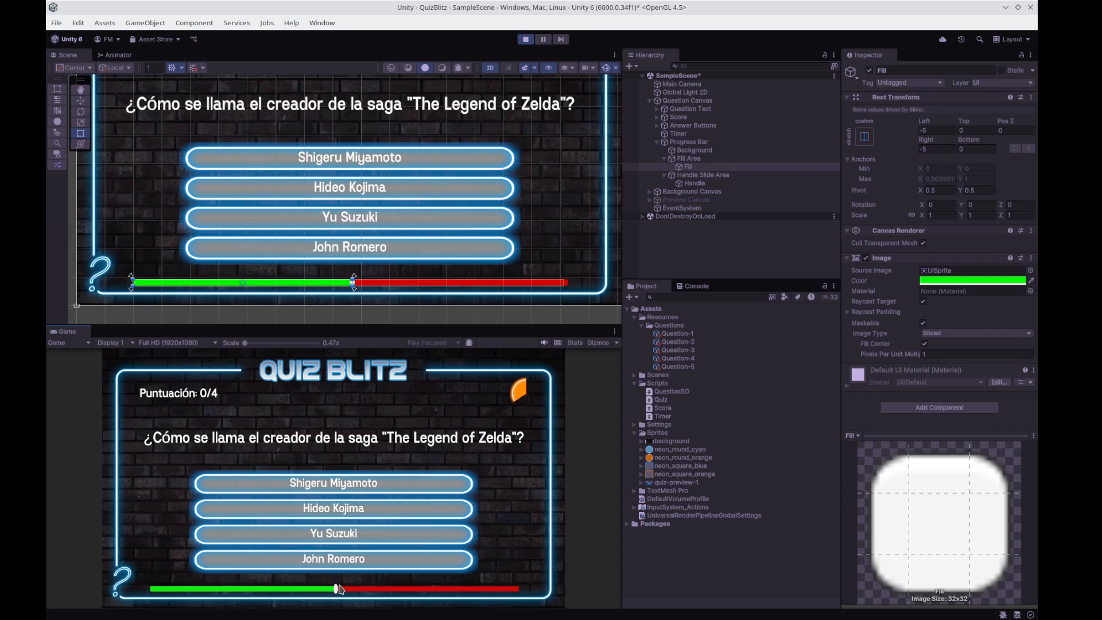
{"action": "left_click_drag", "start_coordinate": [335, 591], "coordinate": [297, 590]}
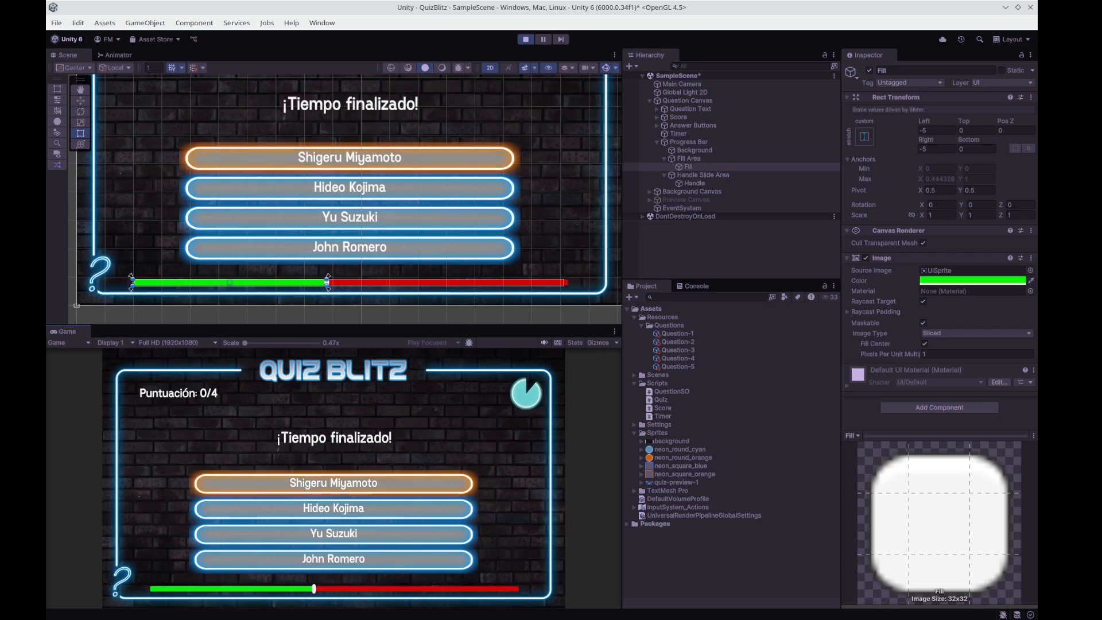
{"action": "key", "text": "ctrl+p"}
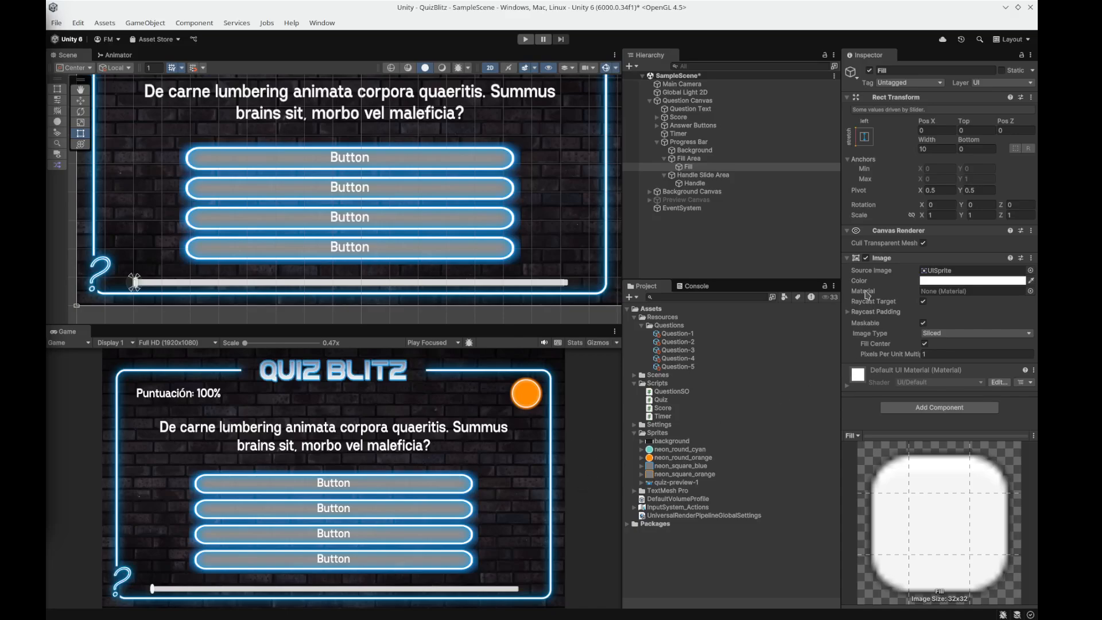
Set the Max Value of the Progress Bar's Slider to 10.
{"action": "left_click", "coordinate": [693, 143]}
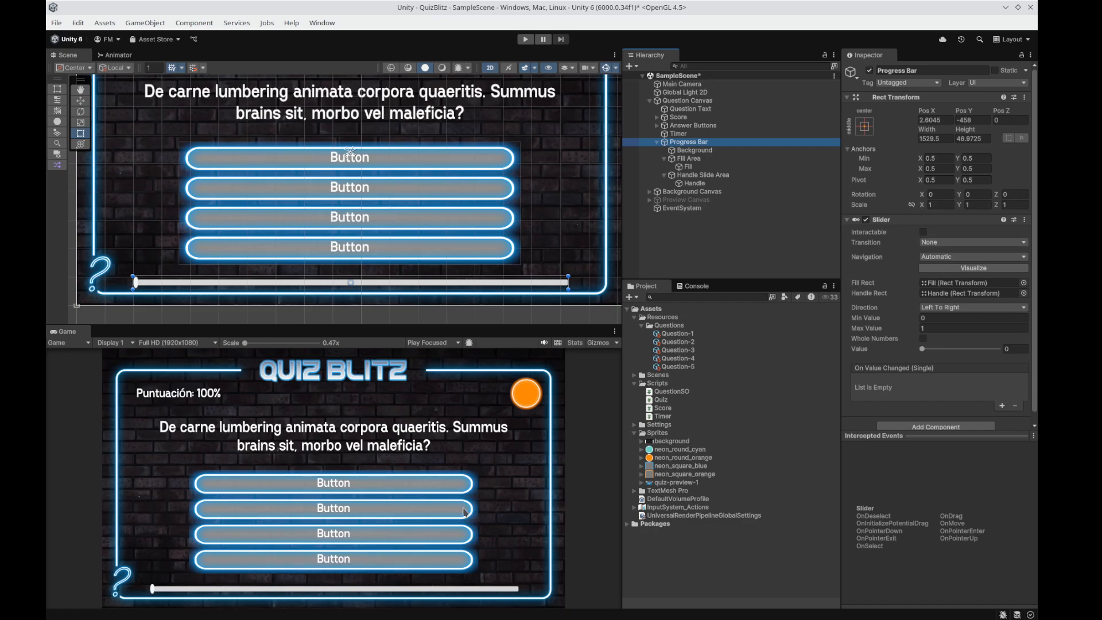
{"action": "left_click", "coordinate": [948, 327]}
{"action": "type", "text": "0"}
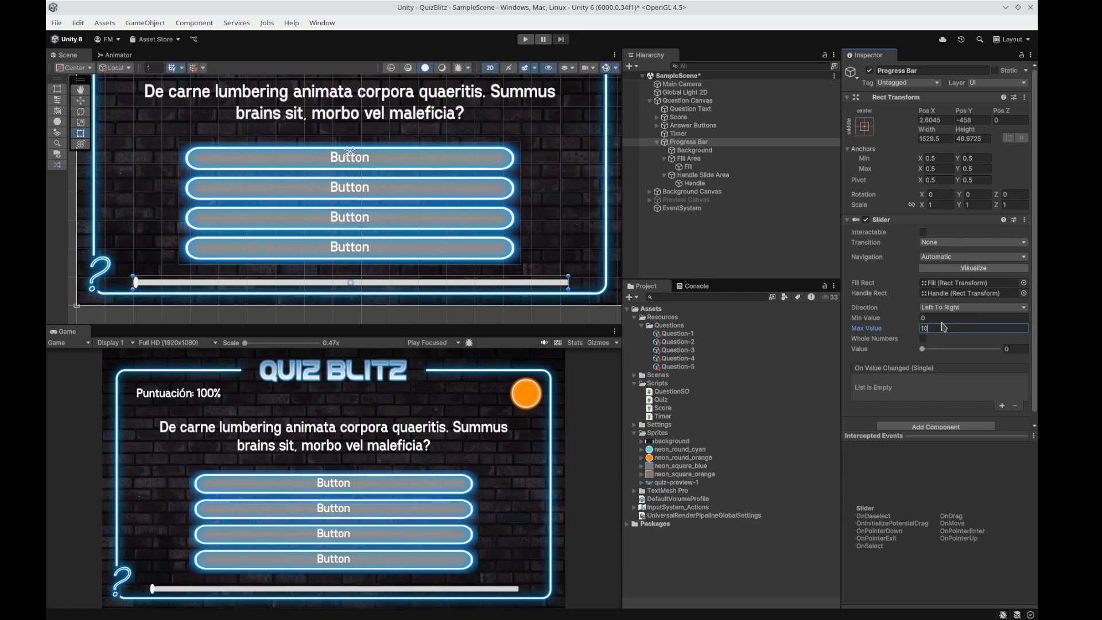
Turn on Whole Numbers for the Progress Bar's Slider, trying out its Value slider before and after.
{"action": "mouse_move", "coordinate": [925, 349]}
{"action": "left_mouse_down"}
{"action": "mouse_move", "coordinate": [988, 349]}
{"action": "mouse_move", "coordinate": [910, 343]}
{"action": "mouse_move", "coordinate": [982, 349]}
{"action": "mouse_move", "coordinate": [924, 354]}
{"action": "mouse_move", "coordinate": [1009, 357]}
{"action": "mouse_move", "coordinate": [920, 351]}
{"action": "mouse_move", "coordinate": [1001, 357]}
{"action": "mouse_move", "coordinate": [919, 352]}
{"action": "mouse_move", "coordinate": [998, 358]}
{"action": "mouse_move", "coordinate": [917, 361]}
{"action": "left_mouse_up"}
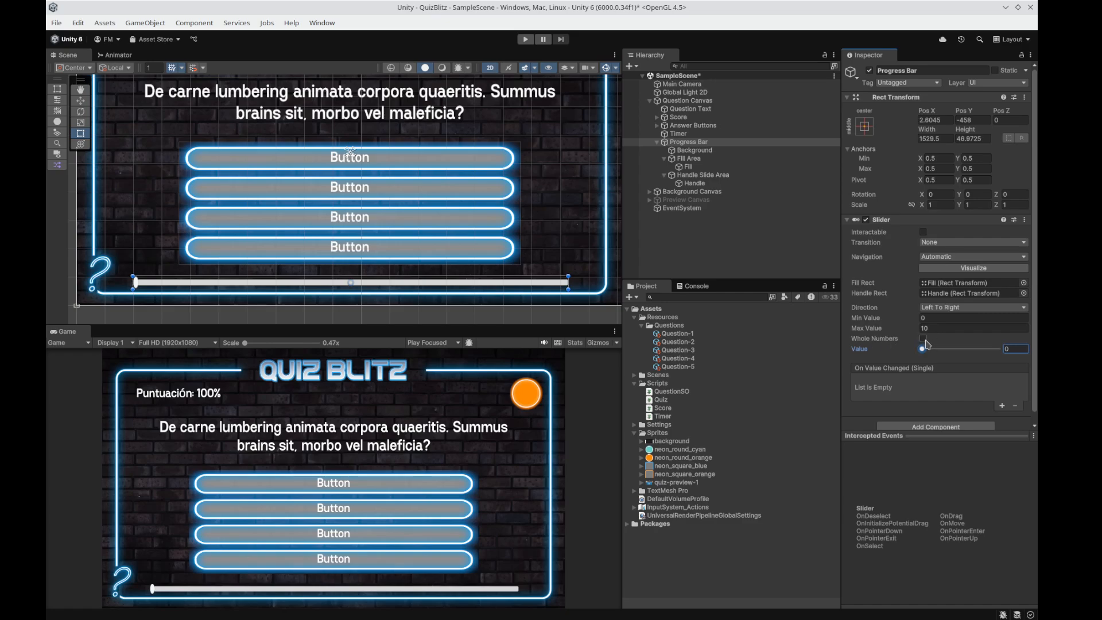
{"action": "left_click", "coordinate": [924, 339]}
{"action": "mouse_move", "coordinate": [925, 352]}
{"action": "left_mouse_down"}
{"action": "mouse_move", "coordinate": [1006, 356]}
{"action": "mouse_move", "coordinate": [921, 356]}
{"action": "left_mouse_up"}
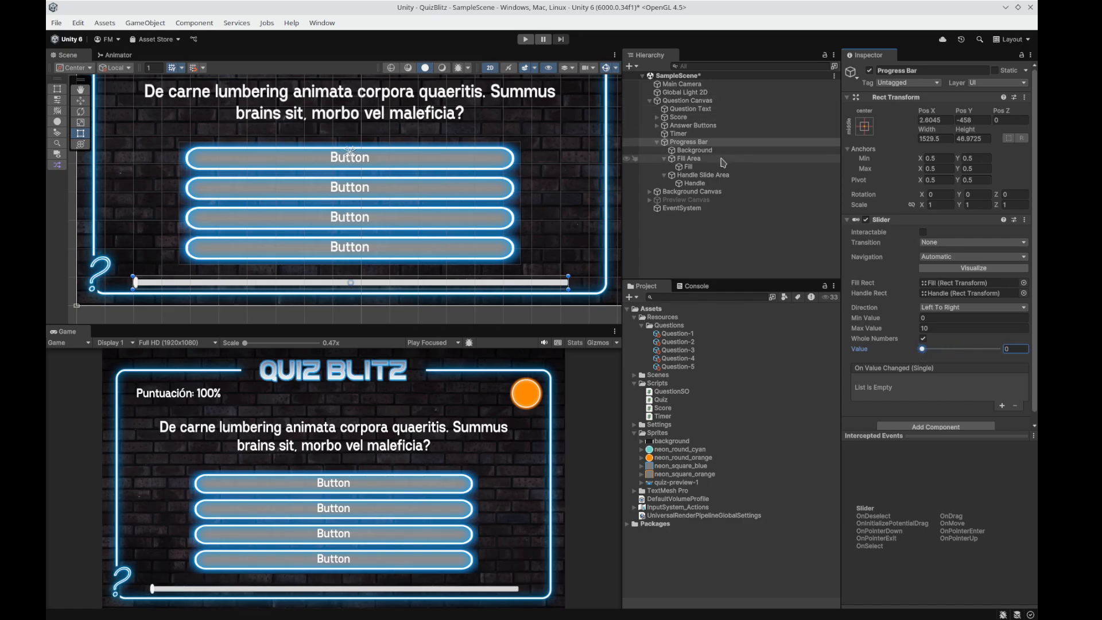
Examine the Correct Answer Index slider of the Question-1 asset for comparison, and reselect the Progress Bar.
{"action": "left_click", "coordinate": [678, 333]}
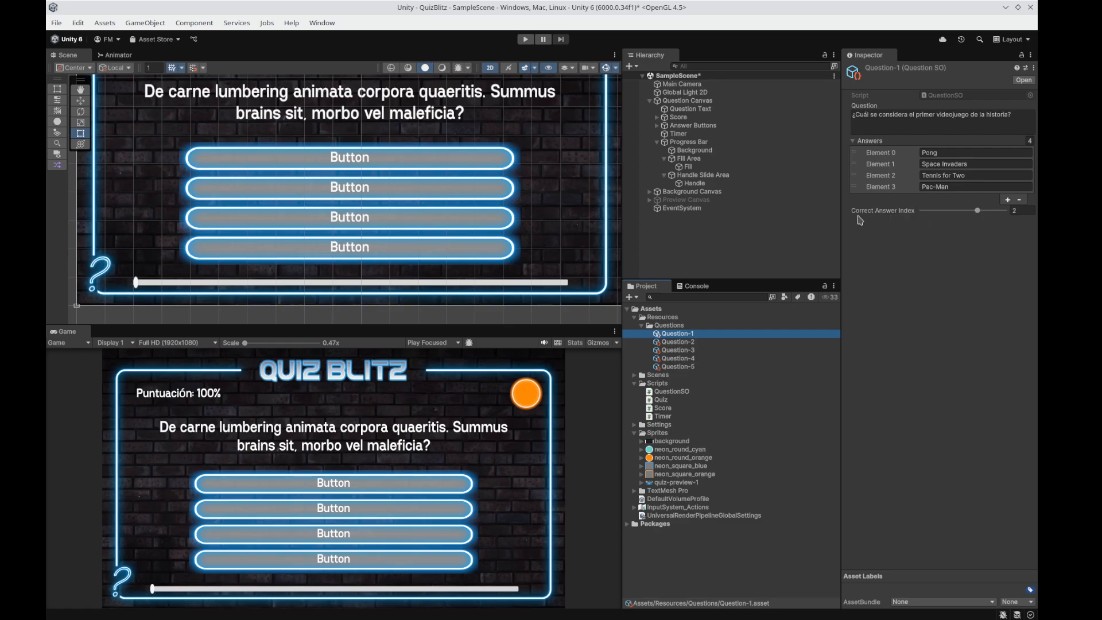
{"action": "mouse_move", "coordinate": [978, 211]}
{"action": "left_mouse_down"}
{"action": "mouse_move", "coordinate": [960, 214]}
{"action": "mouse_move", "coordinate": [1002, 216]}
{"action": "mouse_move", "coordinate": [983, 217]}
{"action": "left_mouse_up"}
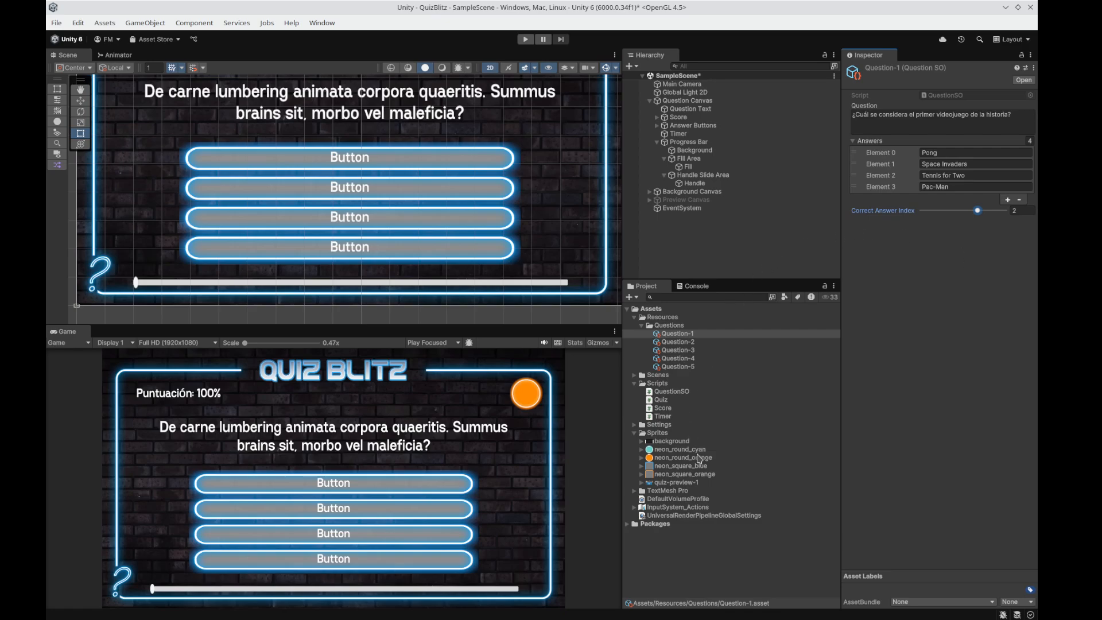
{"action": "left_click", "coordinate": [689, 142]}
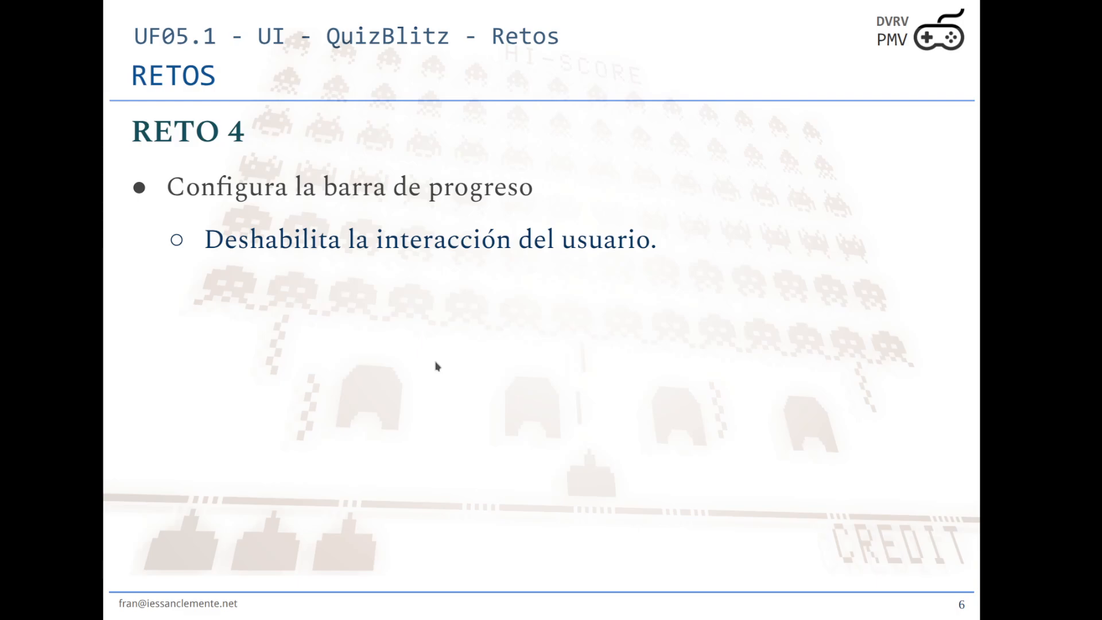
{"action": "left_click", "coordinate": [436, 362]}
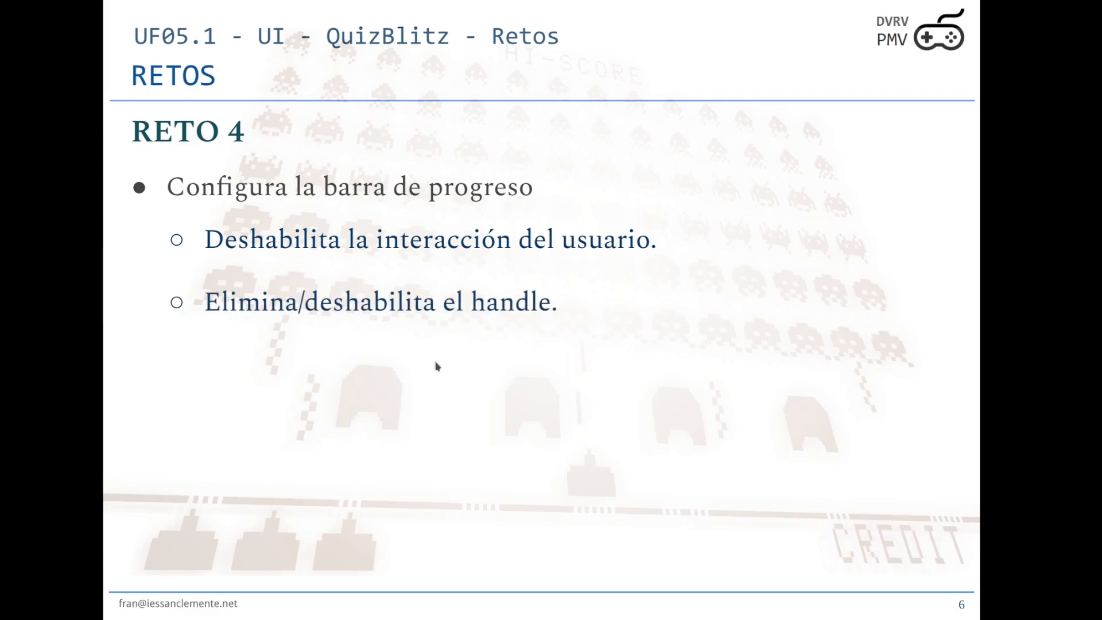